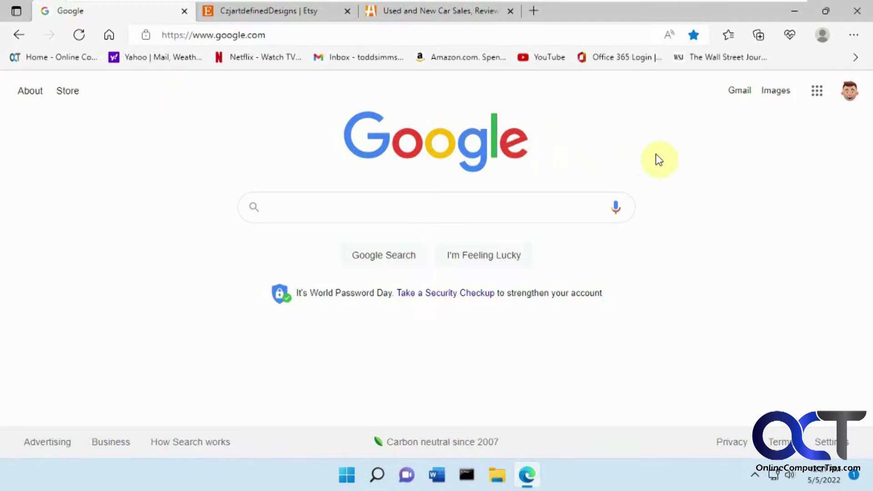
- Review the saved favorites list and the favorites hidden in the bar's overflow
click(853, 38)
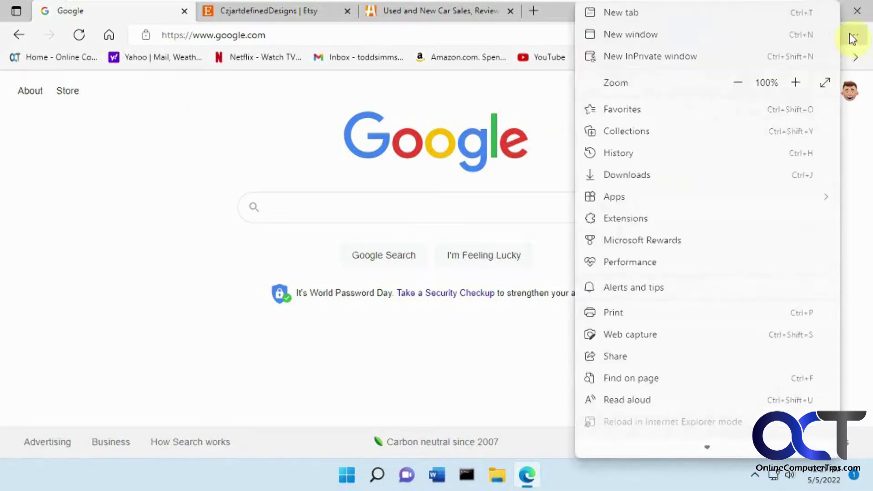
click(650, 114)
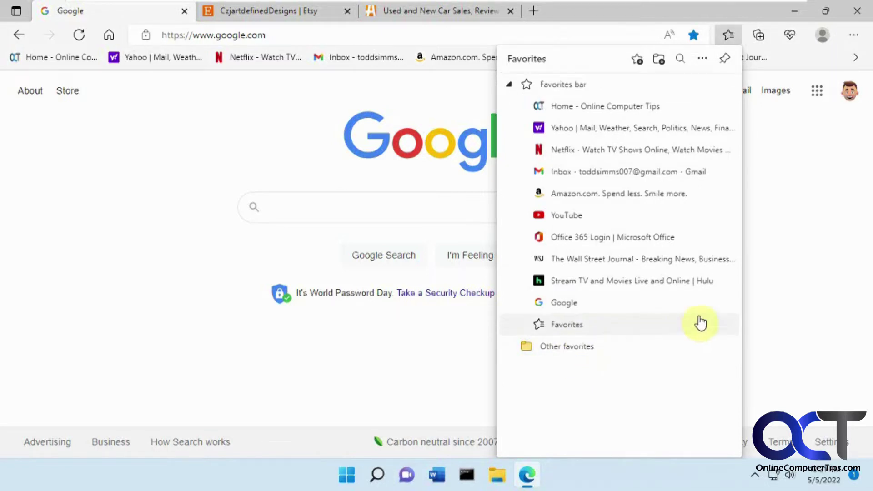
click(783, 287)
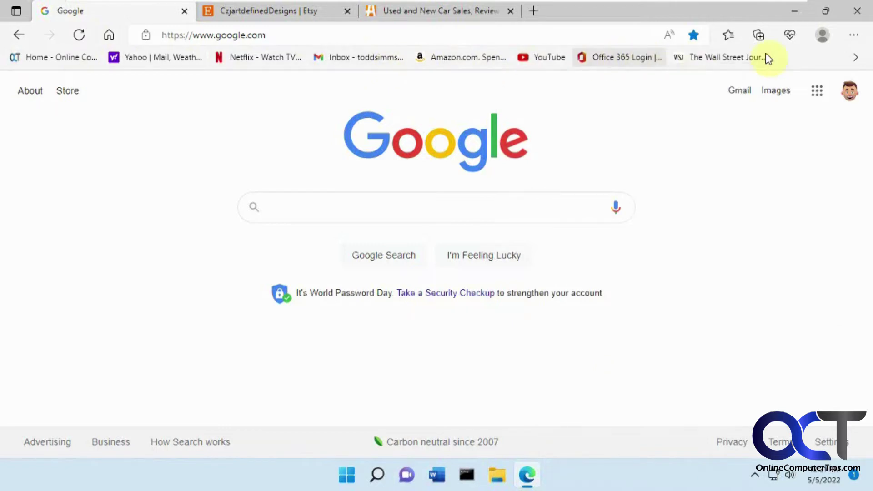
click(856, 59)
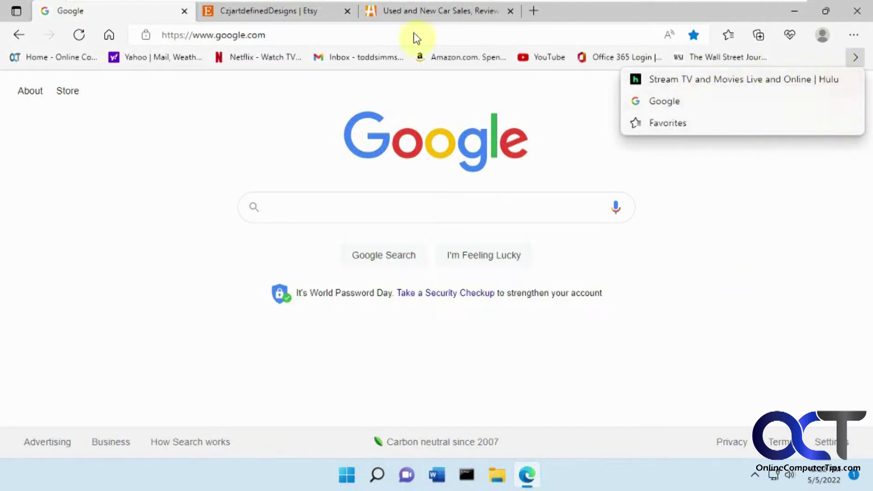
click(690, 176)
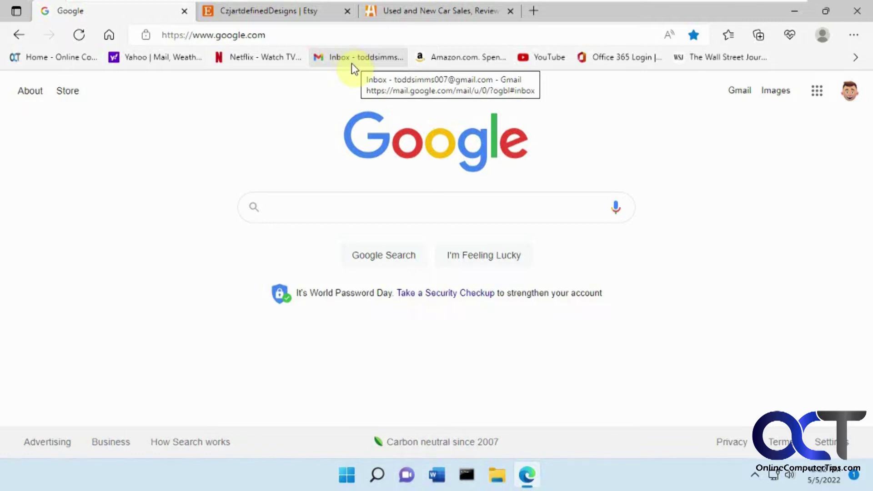
- Save the CzjartdefinedDesigns Etsy shop page to the Favorites bar and drag it next to Amazon
click(315, 15)
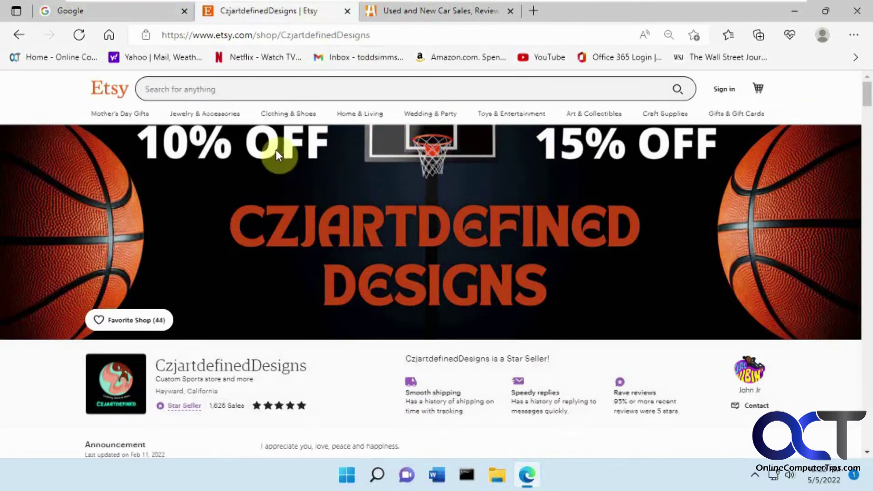
click(694, 34)
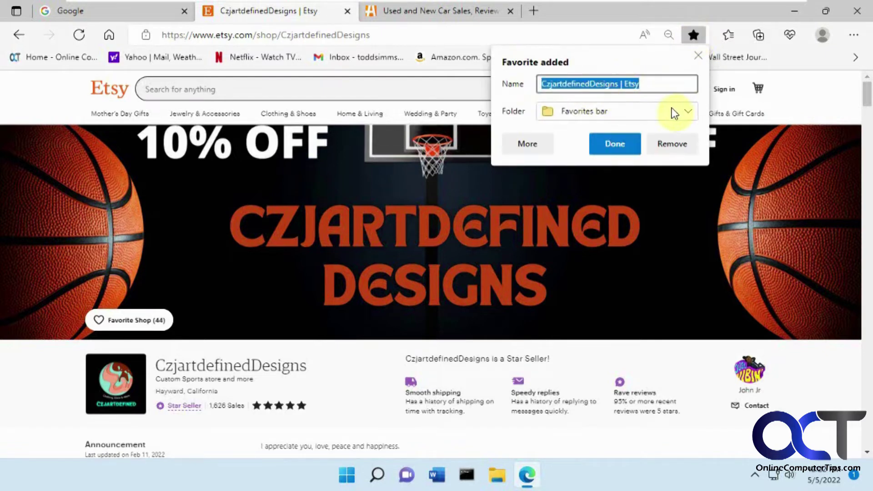
click(688, 114)
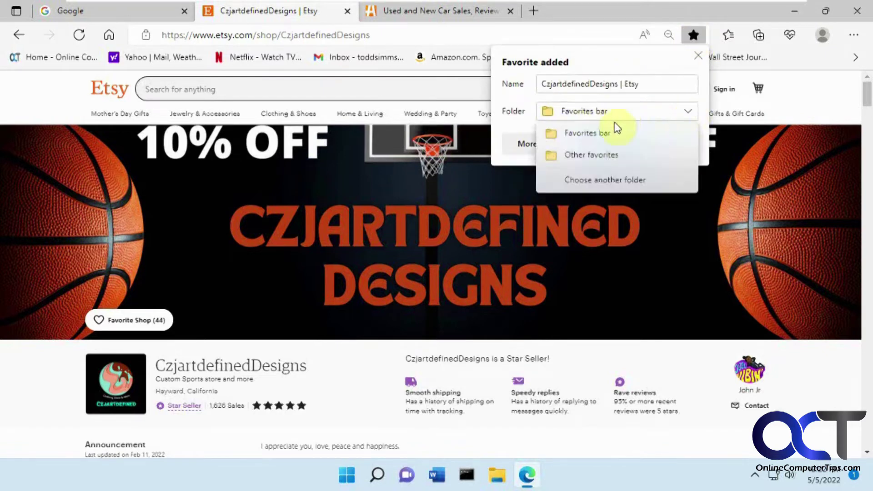
click(600, 136)
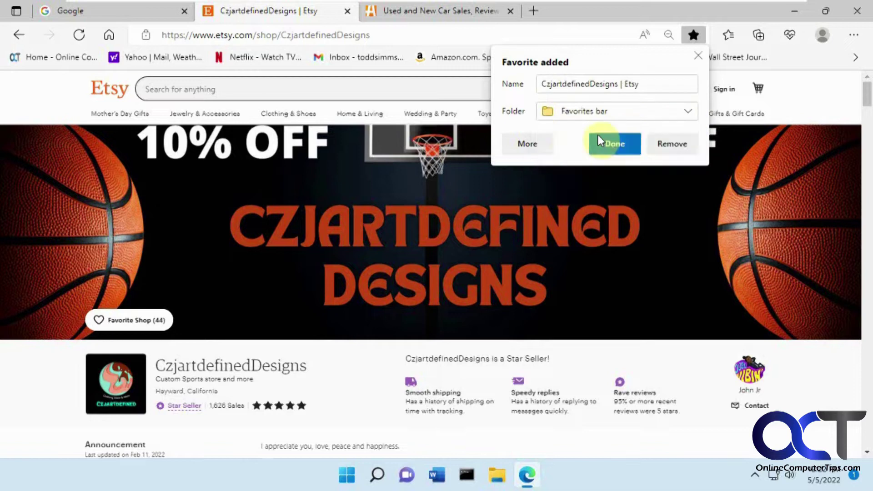
click(609, 146)
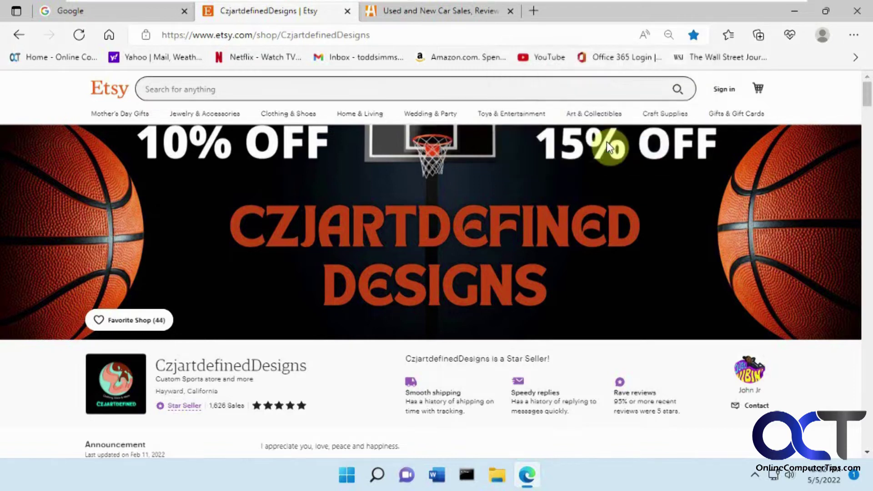
click(853, 62)
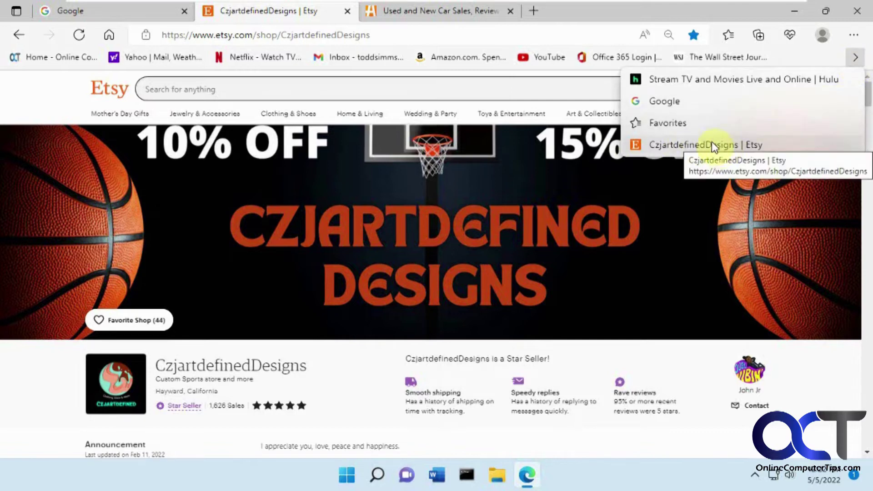
mouse_move(706, 145)
mouse_down()
mouse_move(523, 75)
mouse_move(510, 58)
mouse_up()
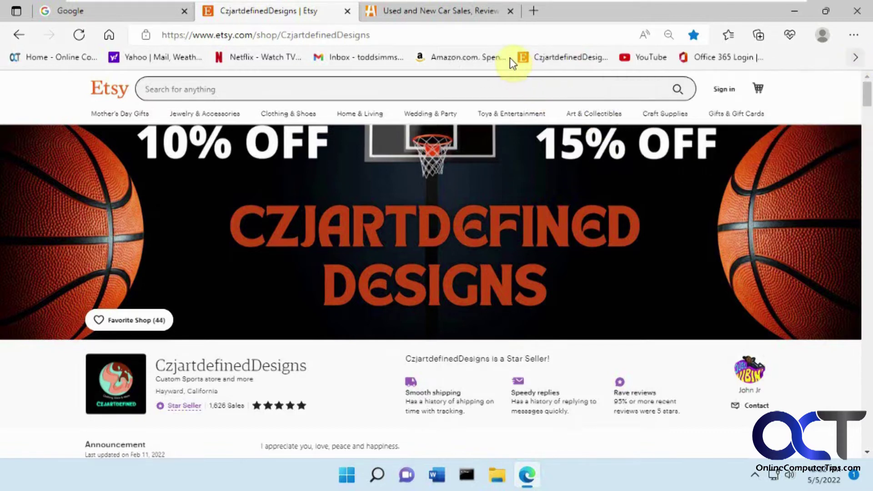
- Rename the Etsy favorite to just 'Etsy' by deleting its 'CzjartdefinedDesigns | ' prefix
right_click(552, 59)
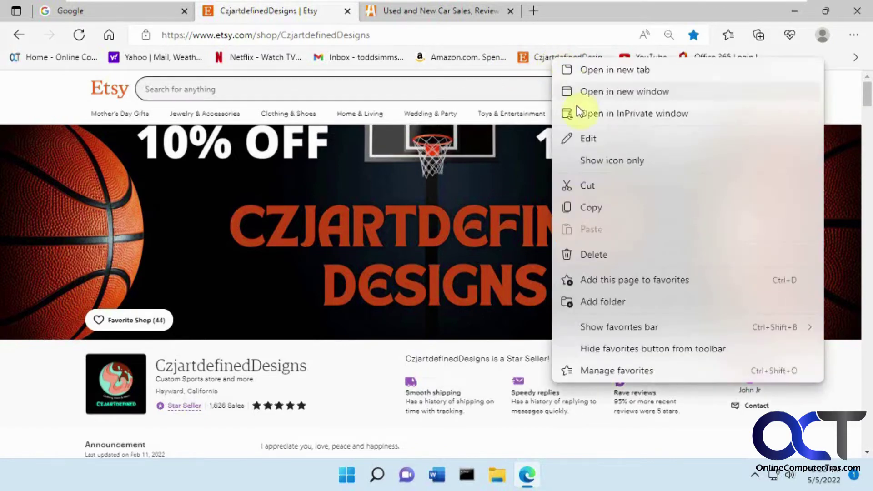
click(592, 136)
click(414, 84)
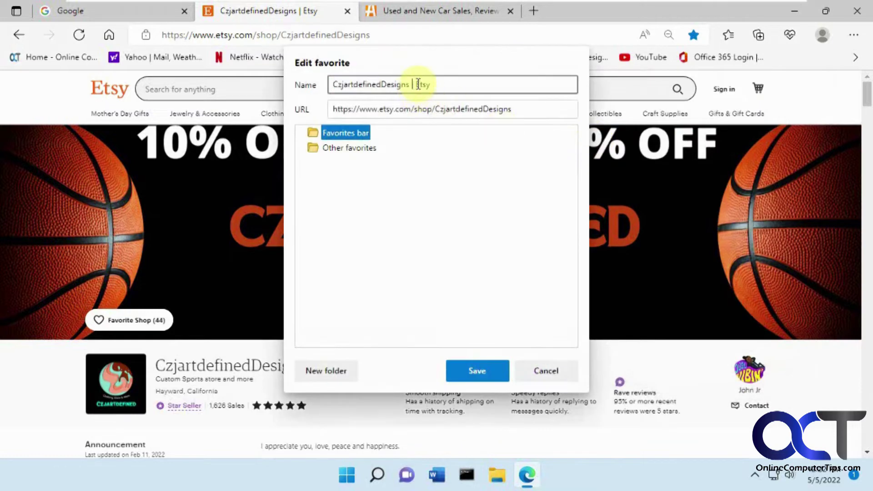
drag(414, 84, 295, 87)
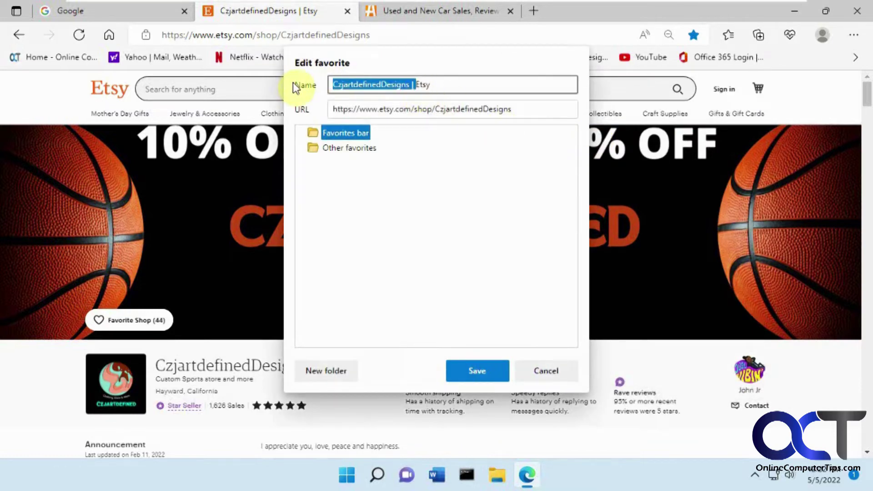
key(BackSpace)
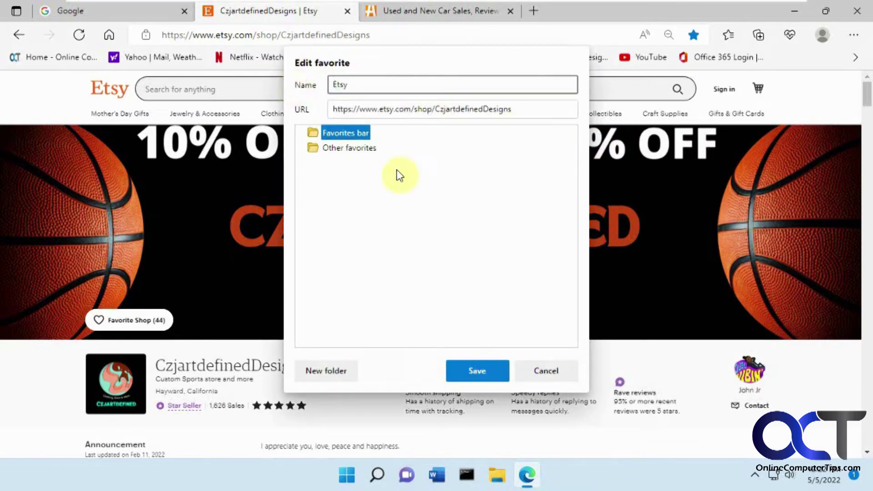
click(468, 367)
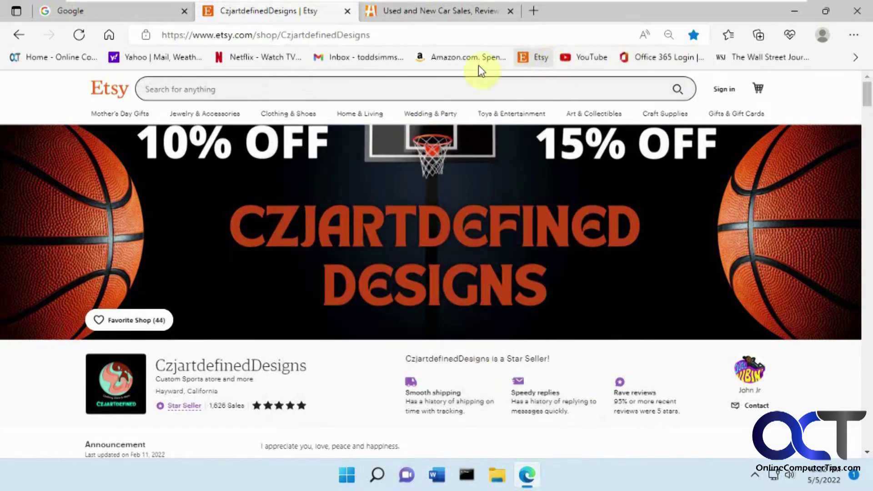
- Rename the Inbox favorite on the favorites bar to 'Gmail'
right_click(360, 61)
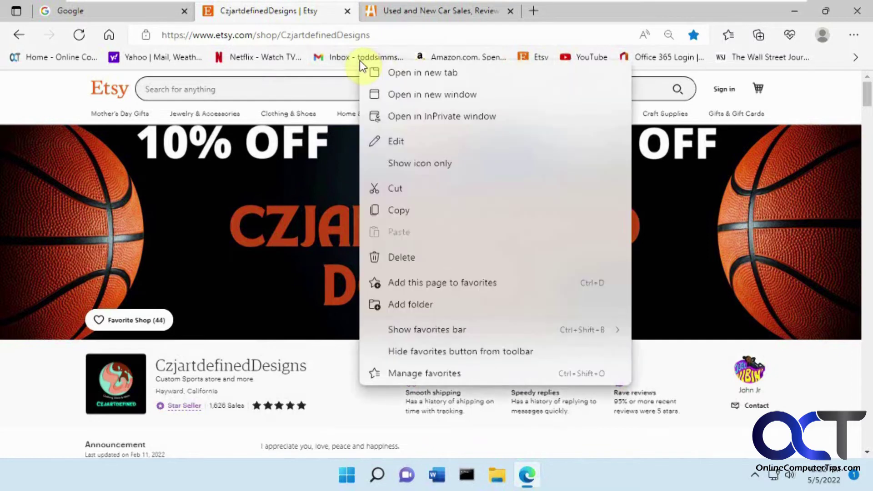
click(385, 140)
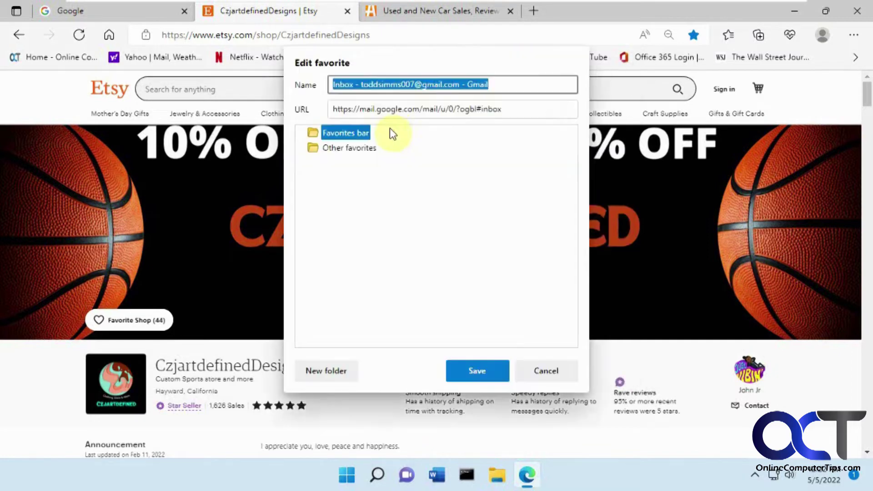
text(Gmail)
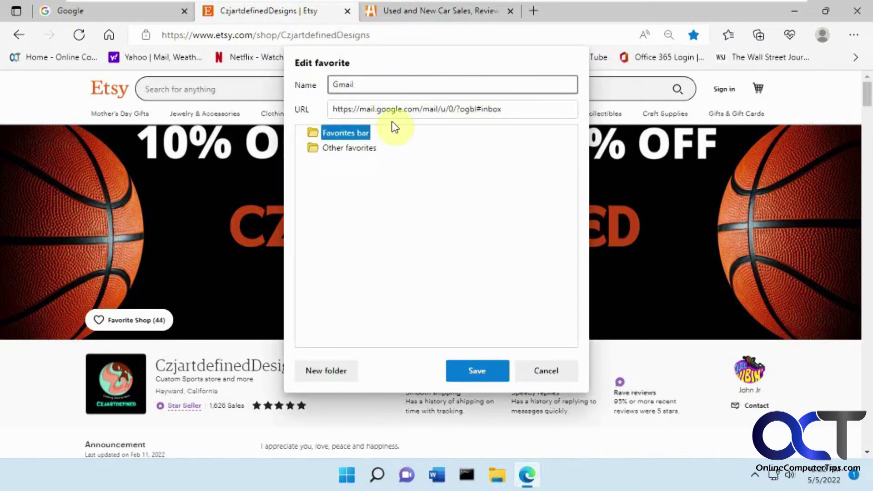
click(479, 371)
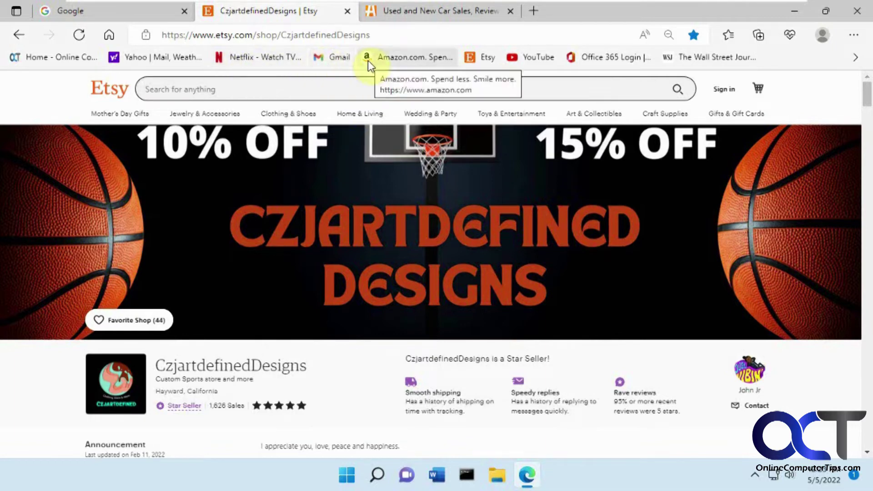
- Set the Netflix, Gmail, Amazon, Etsy and YouTube favorites to show icons only
right_click(261, 59)
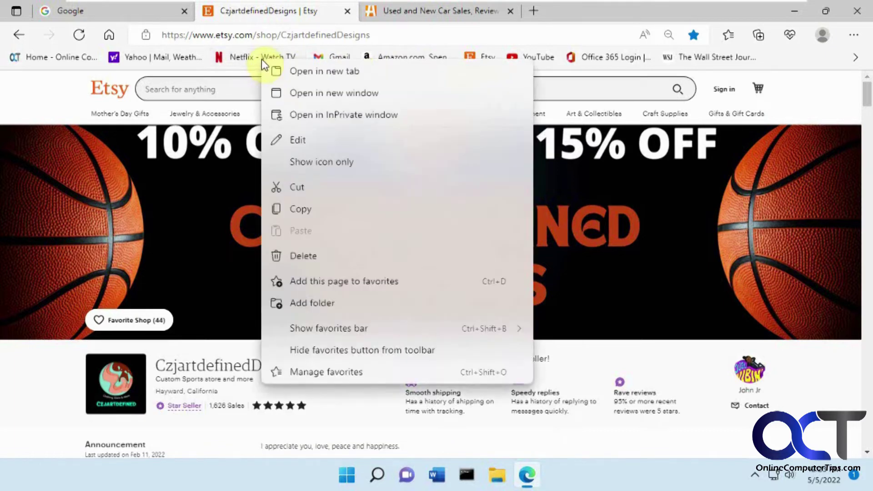
click(303, 161)
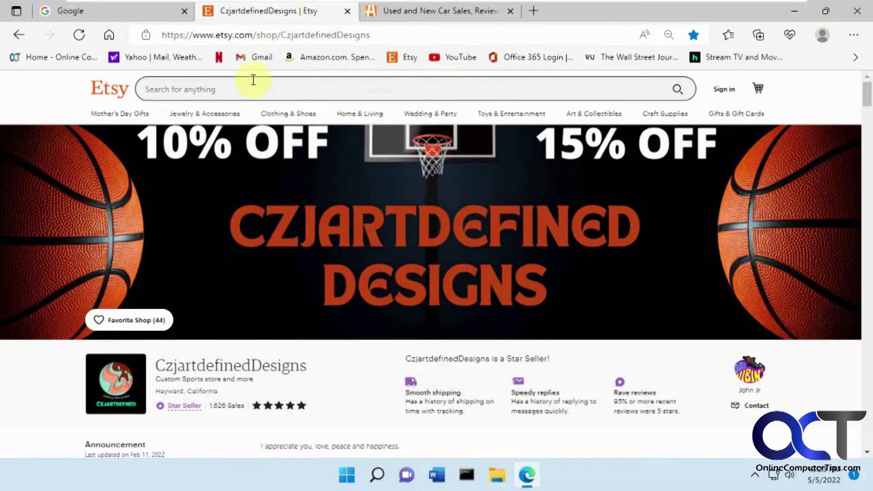
right_click(256, 59)
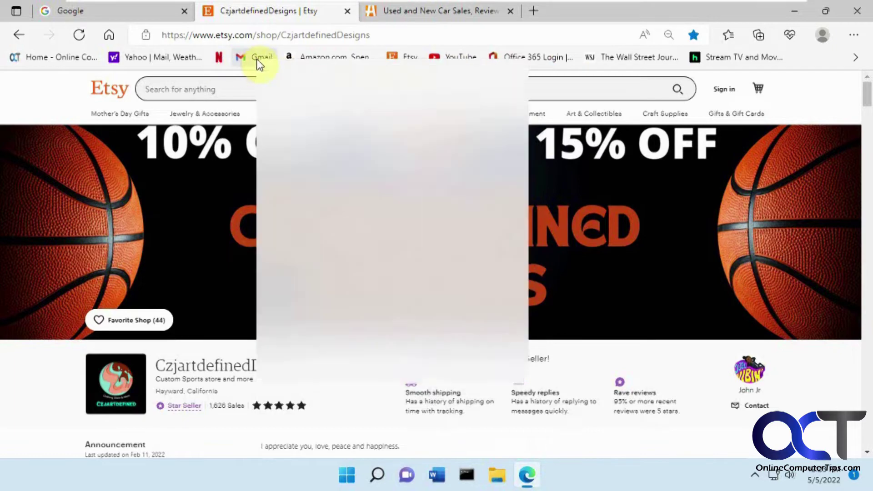
click(309, 161)
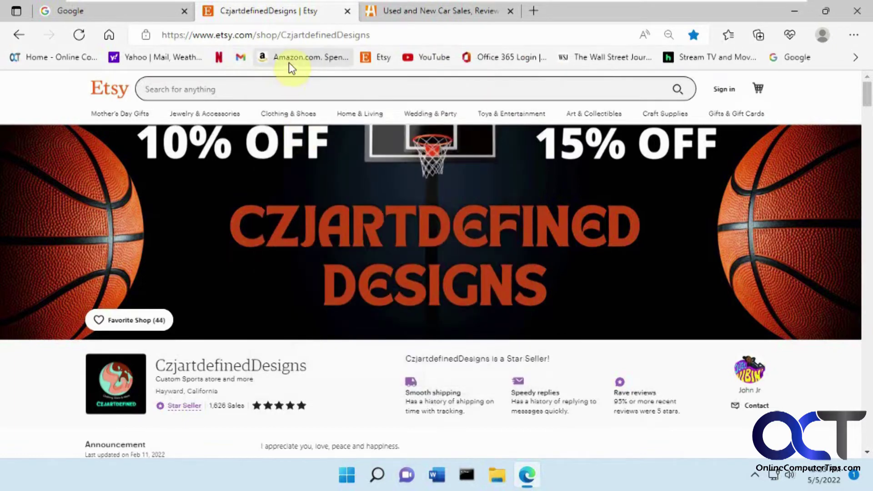
right_click(288, 62)
click(326, 165)
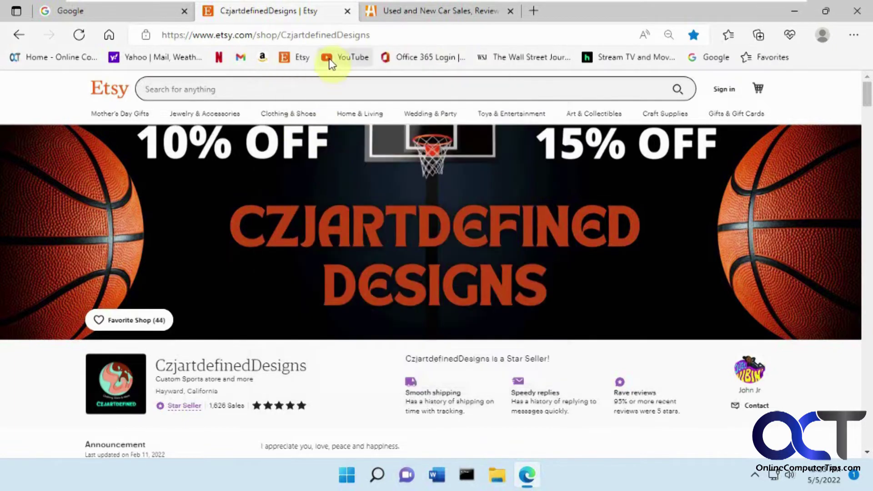
right_click(297, 58)
click(325, 162)
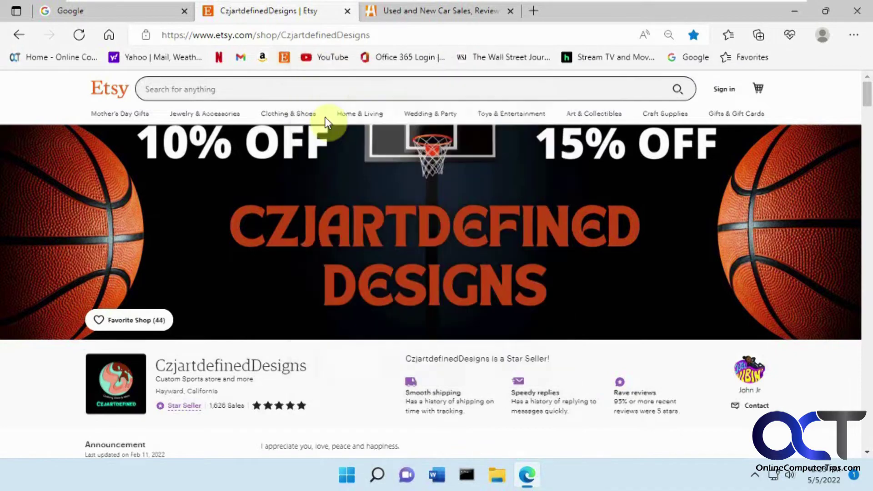
right_click(317, 60)
click(348, 162)
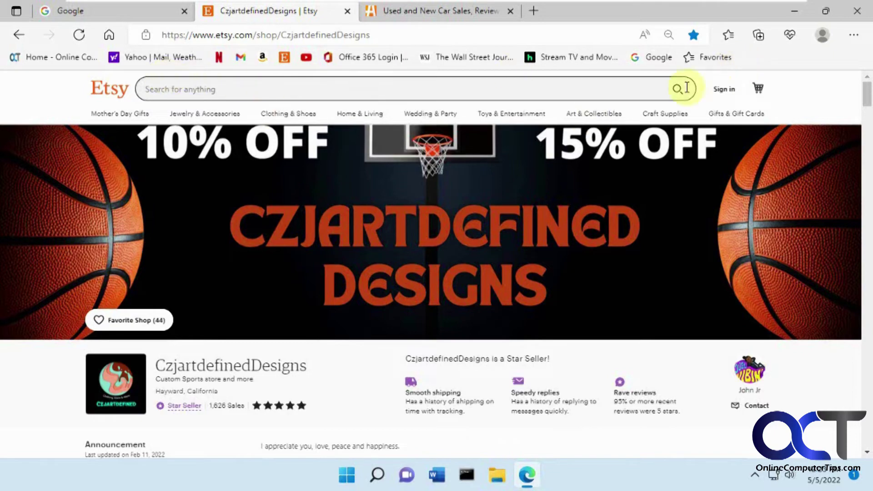
- Switch to the Autotrader tab
click(466, 11)
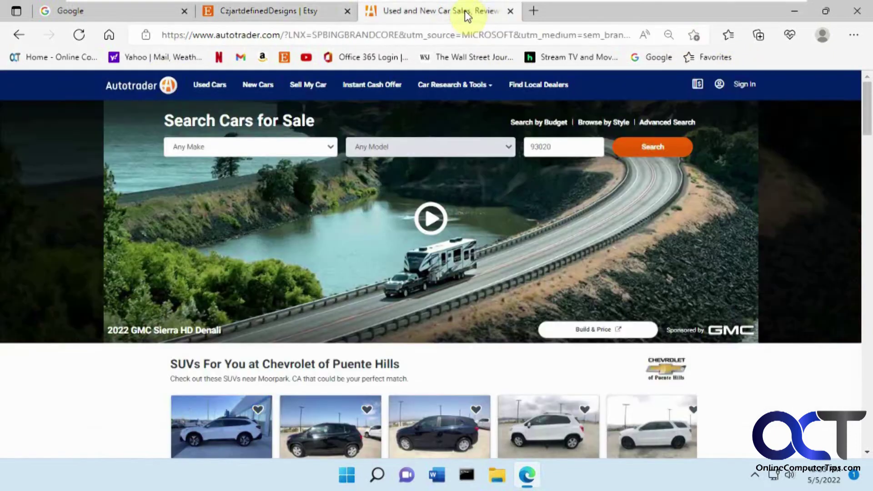
click(475, 84)
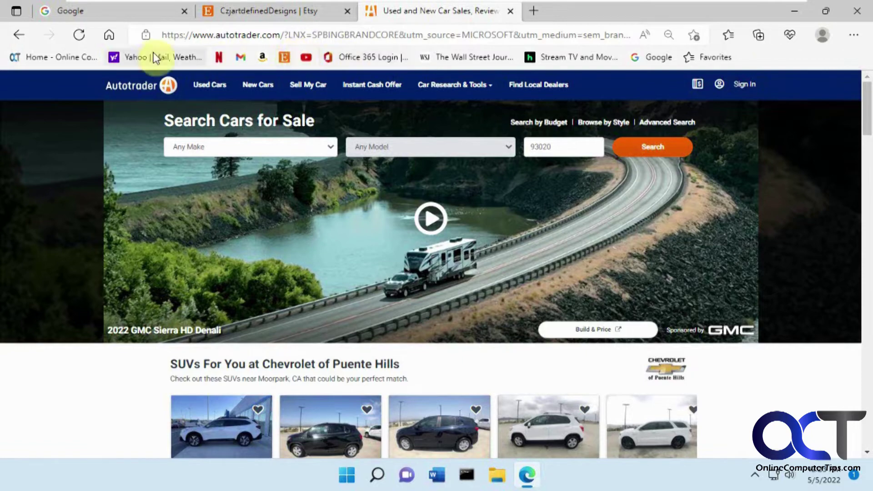
click(853, 34)
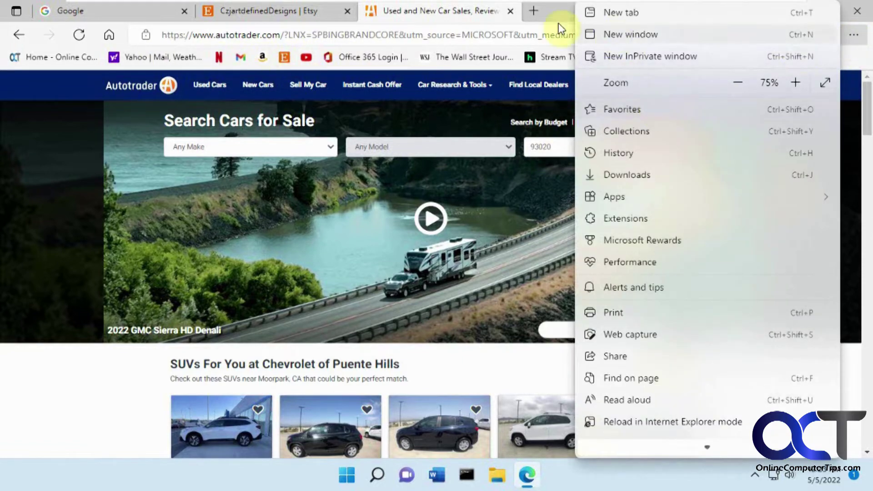
click(57, 430)
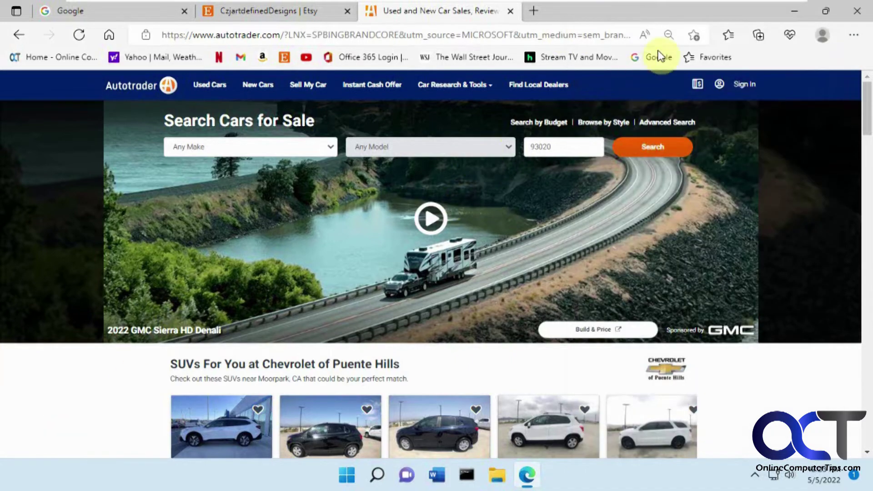
- Save the Autotrader page as a favorite in the Other favorites folder
click(694, 35)
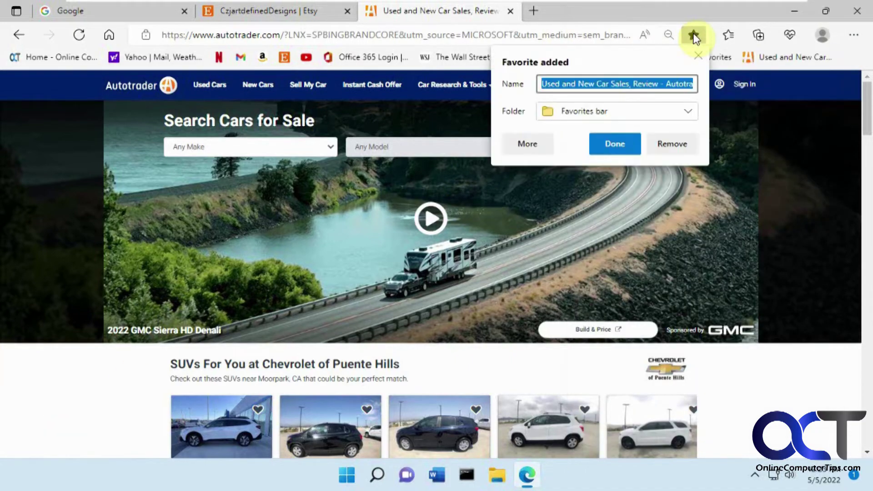
click(689, 111)
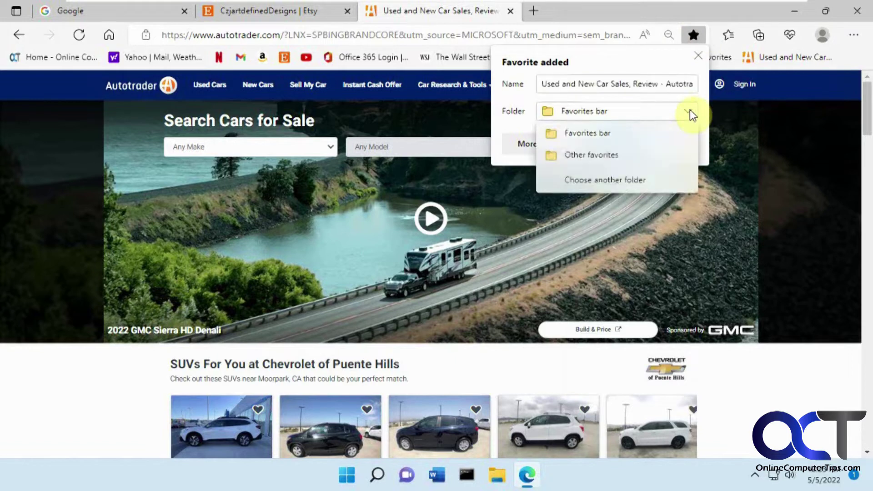
click(636, 154)
click(627, 146)
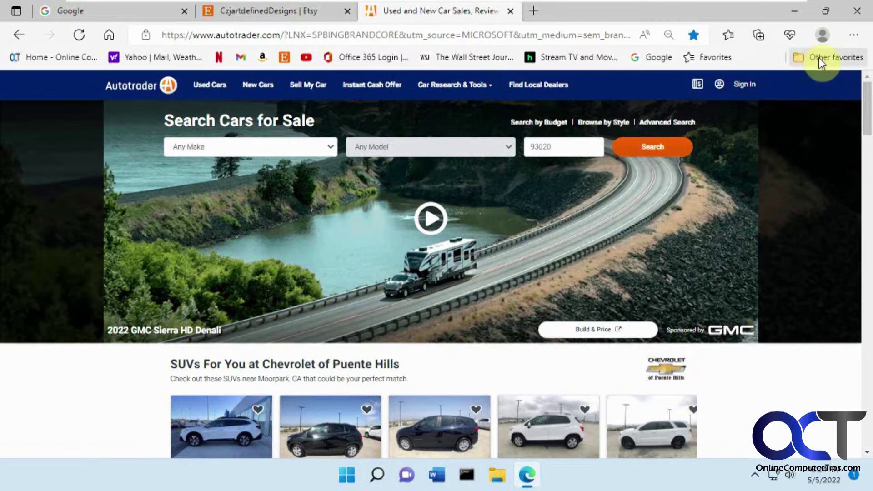
click(854, 35)
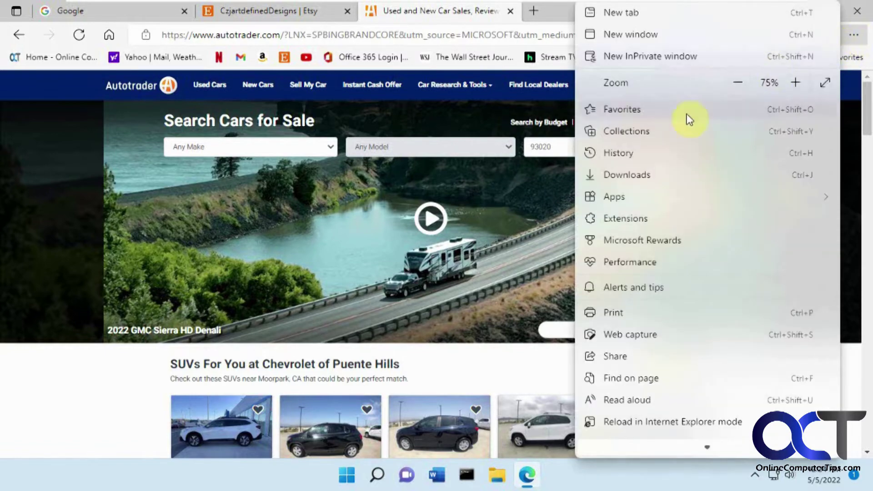
click(662, 110)
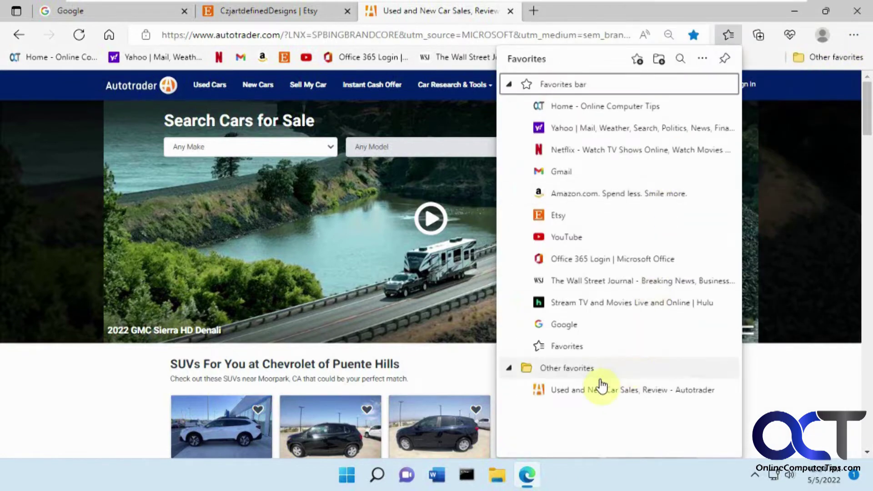
click(812, 62)
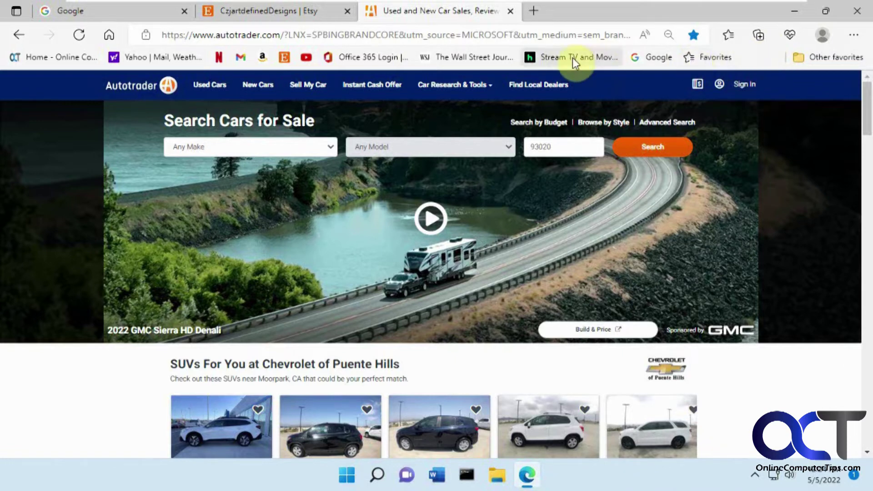
click(854, 36)
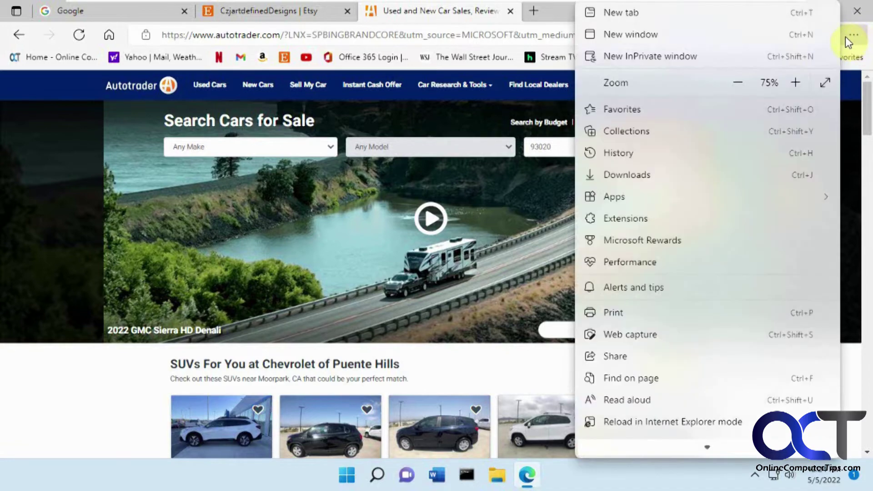
click(653, 109)
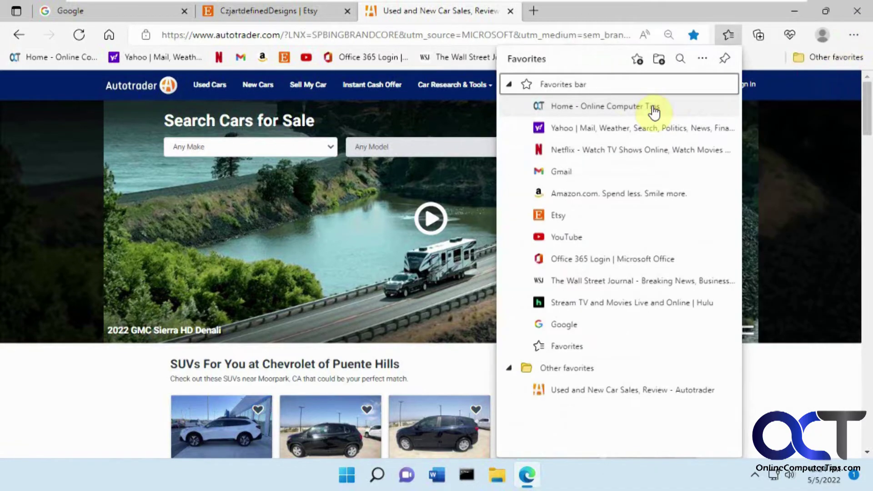
click(705, 60)
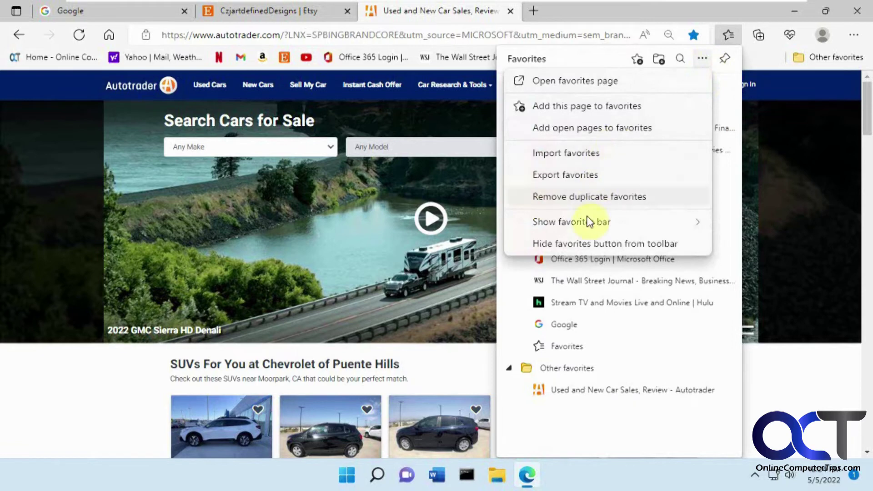
mouse_move(586, 222)
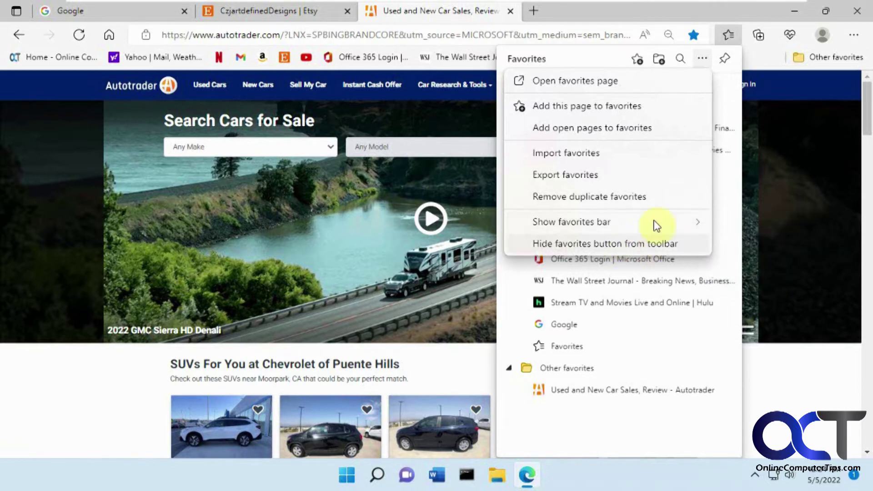
click(767, 60)
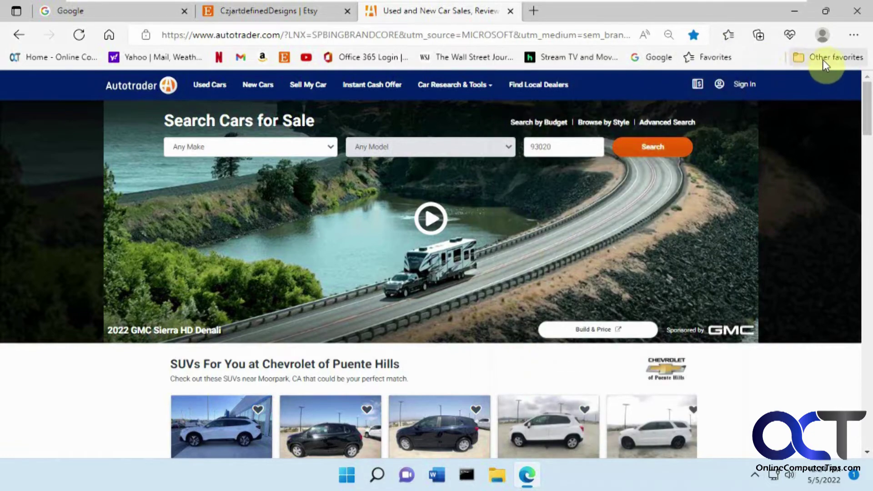
- Create a new folder named 'Car sites' inside Other favorites
click(824, 58)
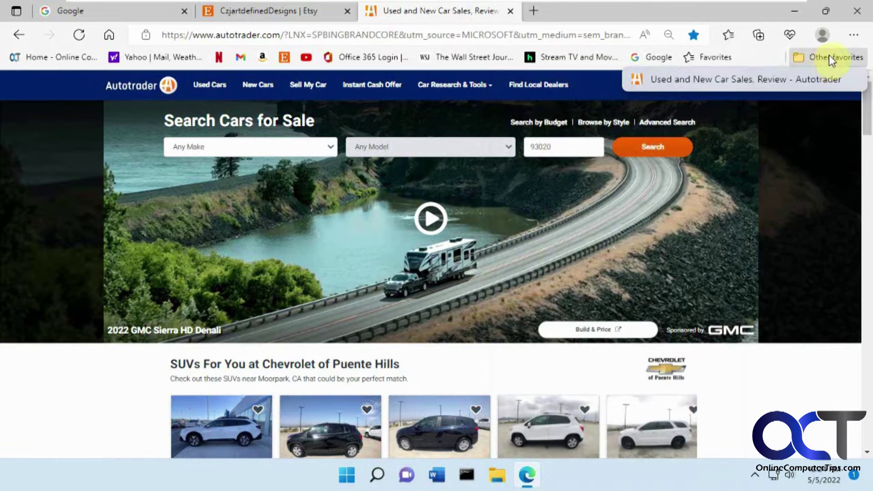
click(855, 35)
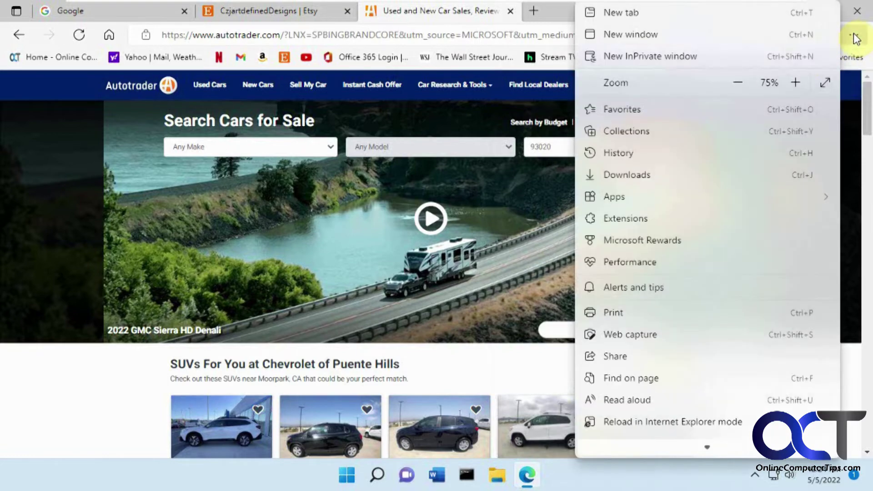
click(630, 110)
right_click(576, 368)
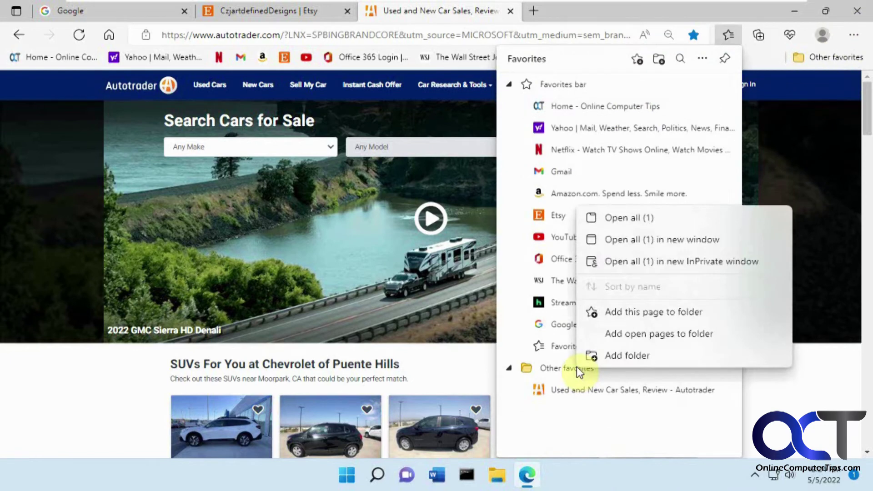
click(609, 357)
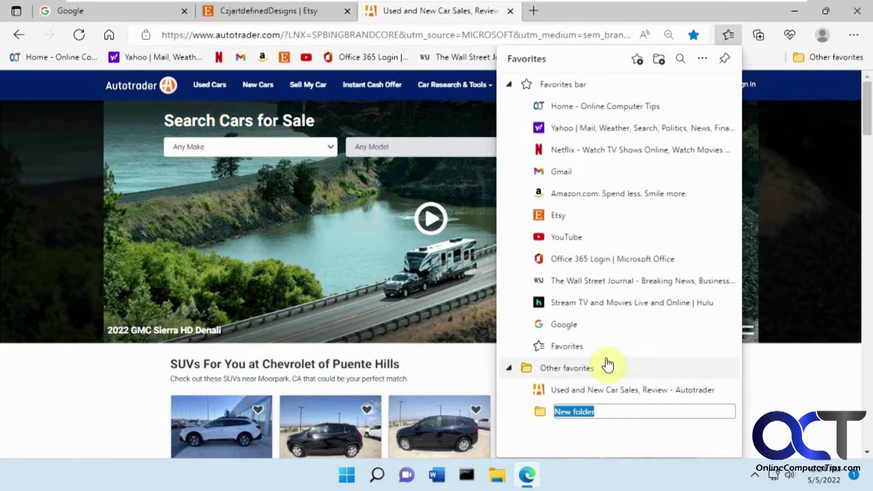
text(Car )
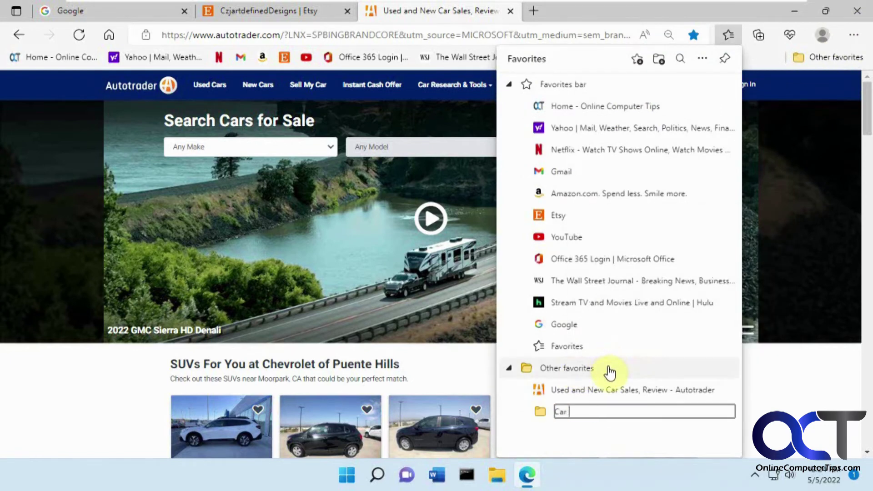
text(sites)
key(Return)
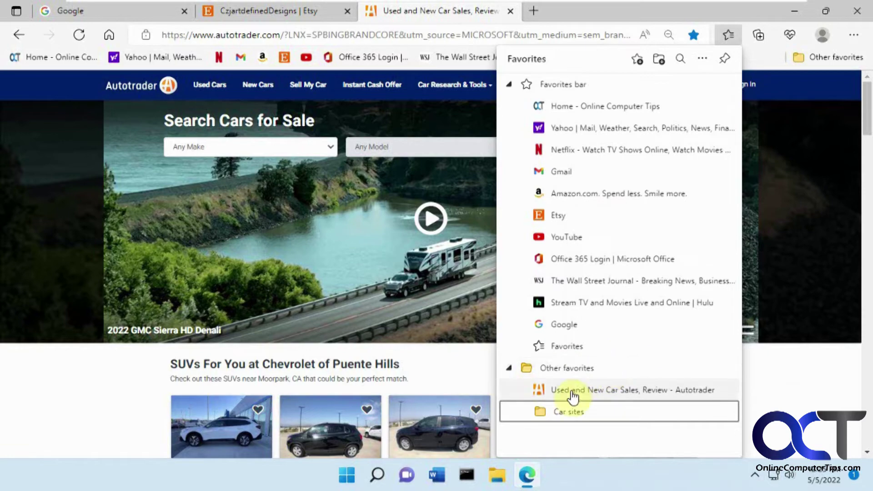
- Drag the Autotrader favorite onto Car sites and check the Other favorites dropdown
drag(574, 391, 569, 417)
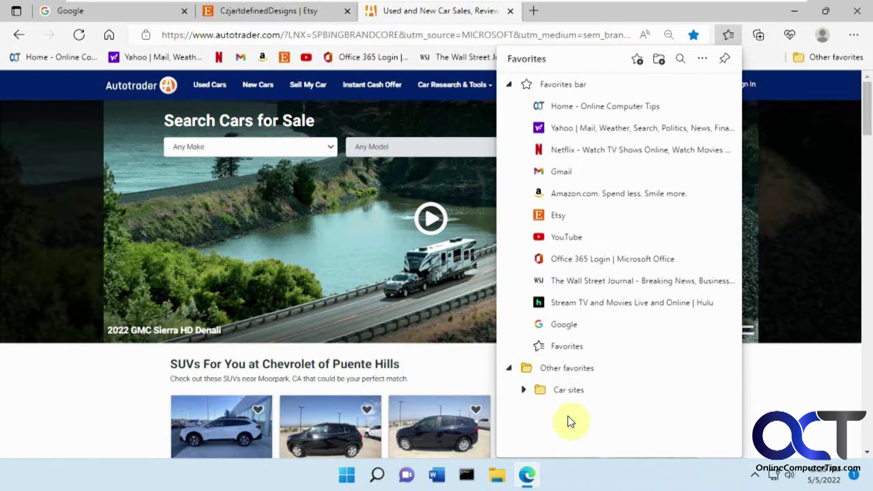
click(761, 55)
click(841, 58)
mouse_move(836, 77)
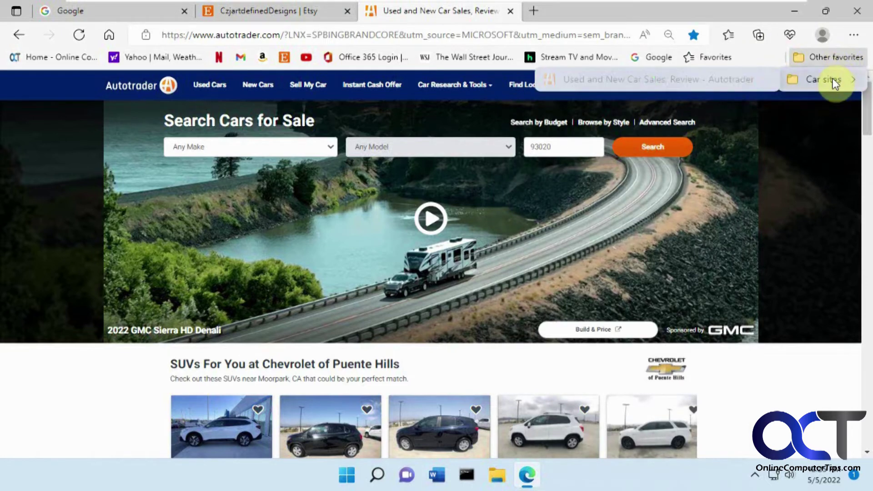
click(758, 59)
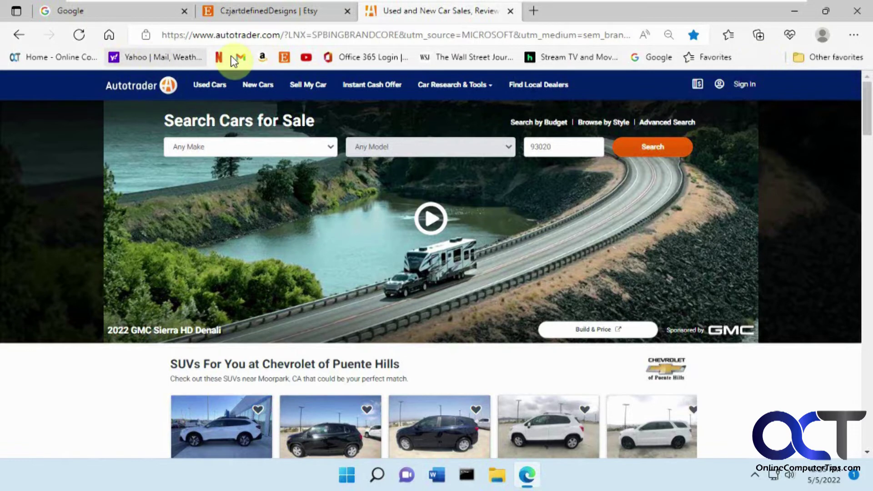
- Look over the favorites bar's right-click options
right_click(760, 55)
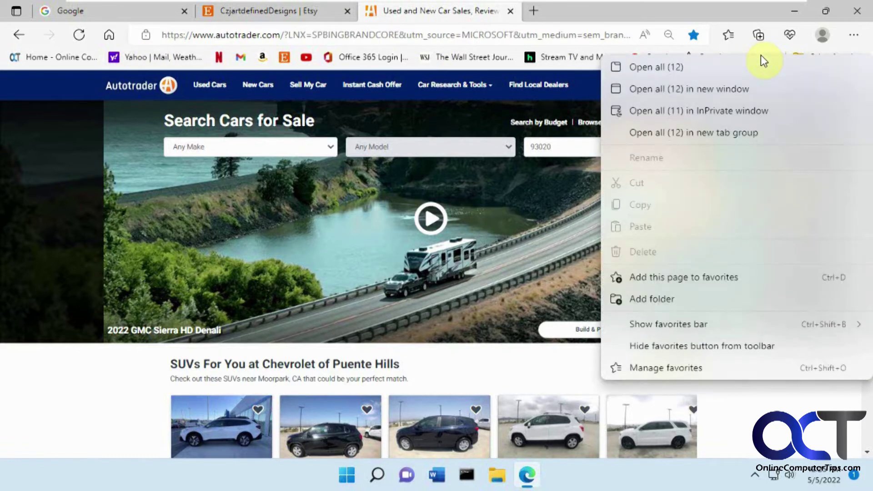
mouse_move(664, 324)
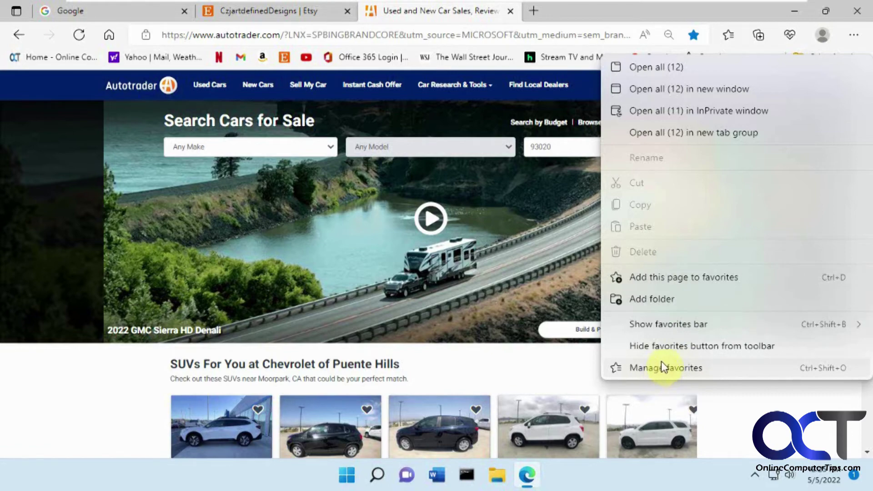
click(772, 15)
- Open the full Favorites management page from the favorites panel's More options
click(854, 36)
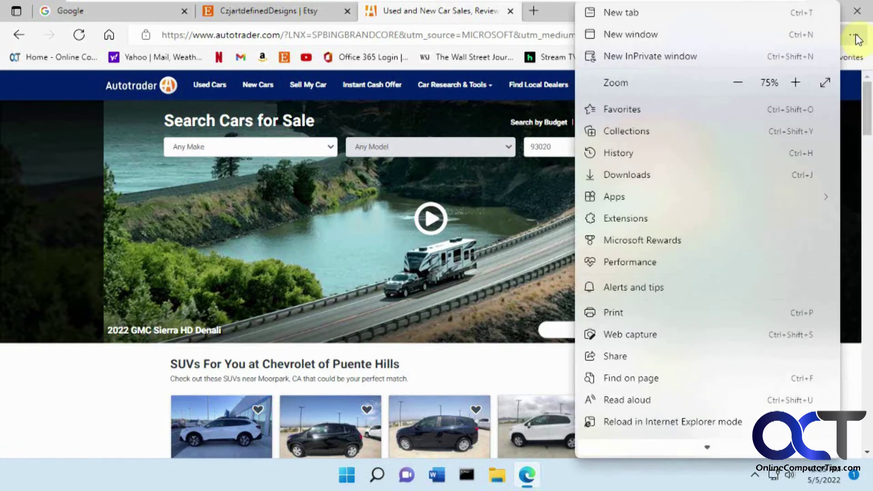
click(636, 114)
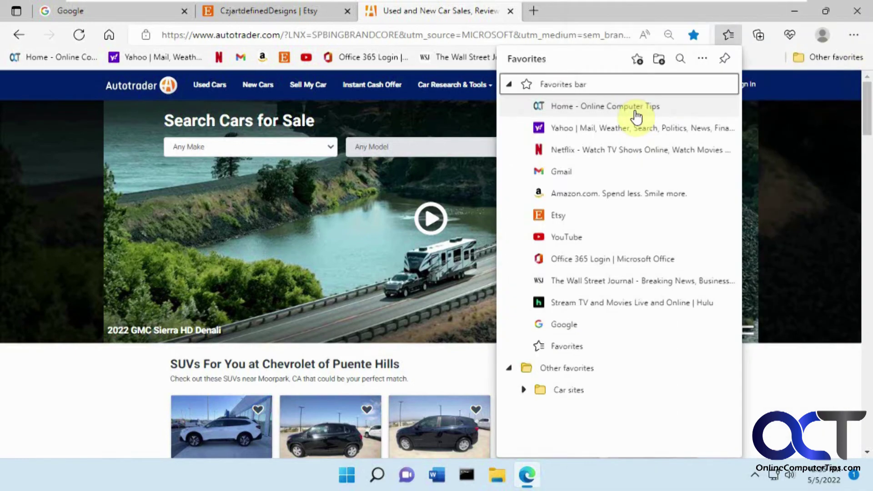
click(702, 59)
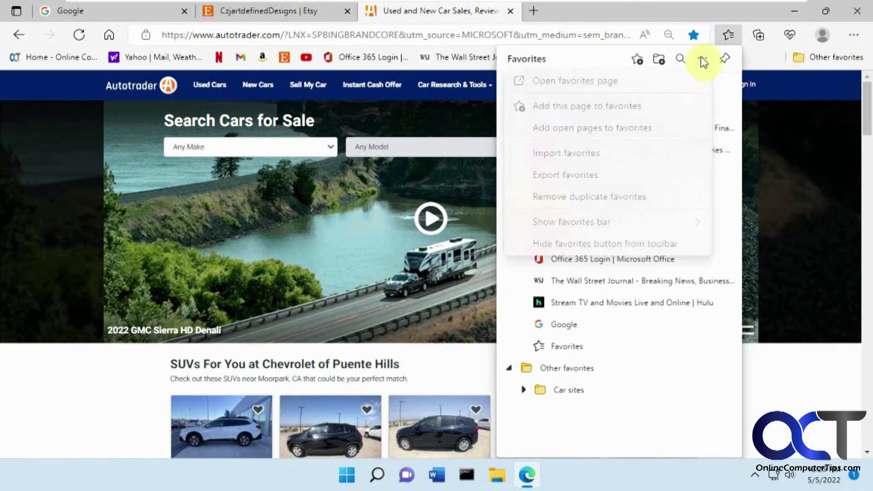
click(587, 84)
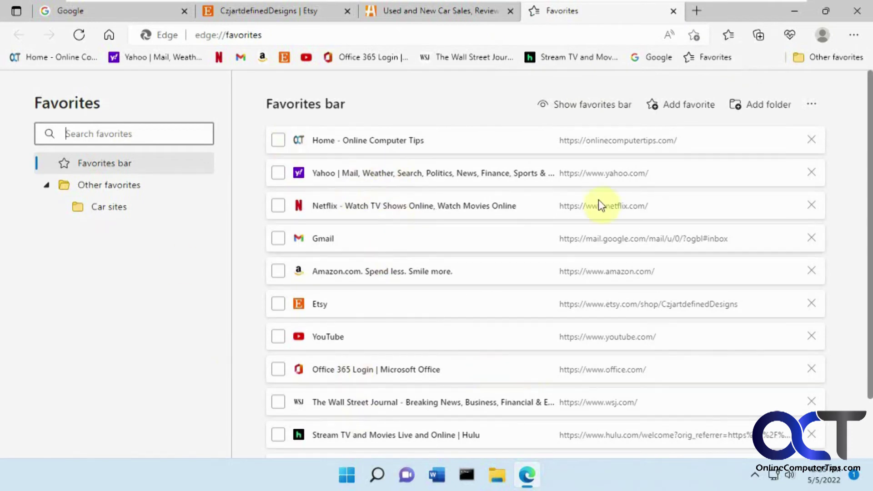
- Move Yahoo below Netflix and Office 365 after the Hulu favorite on the bar
click(278, 175)
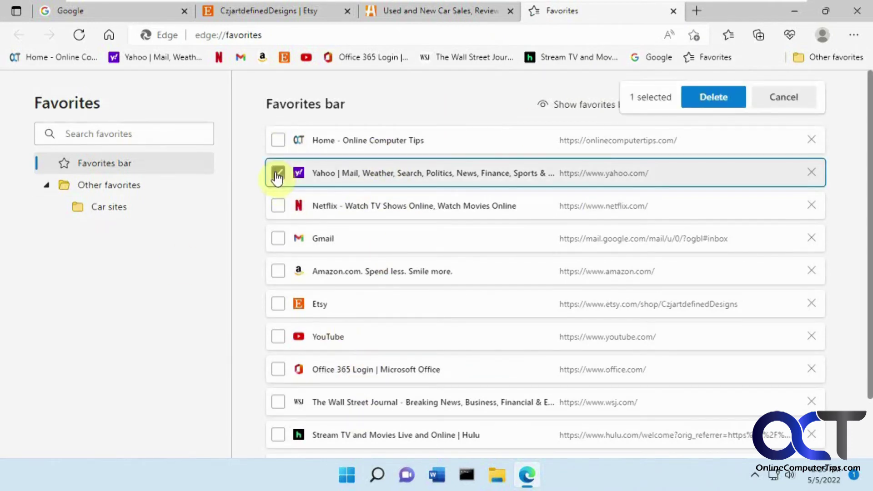
click(278, 174)
drag(356, 175, 357, 213)
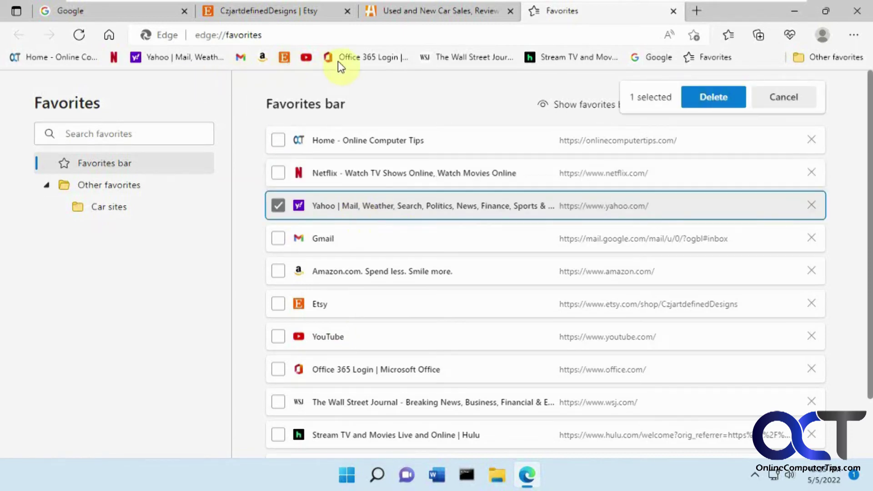
drag(348, 58, 584, 57)
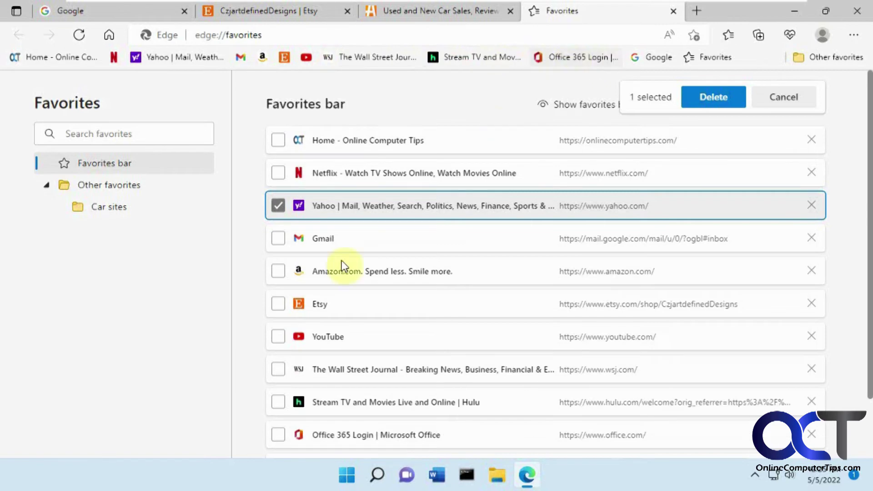
- Multi-select the Netflix, Home and Yahoo favorites, then clear the selection
click(280, 141)
click(278, 175)
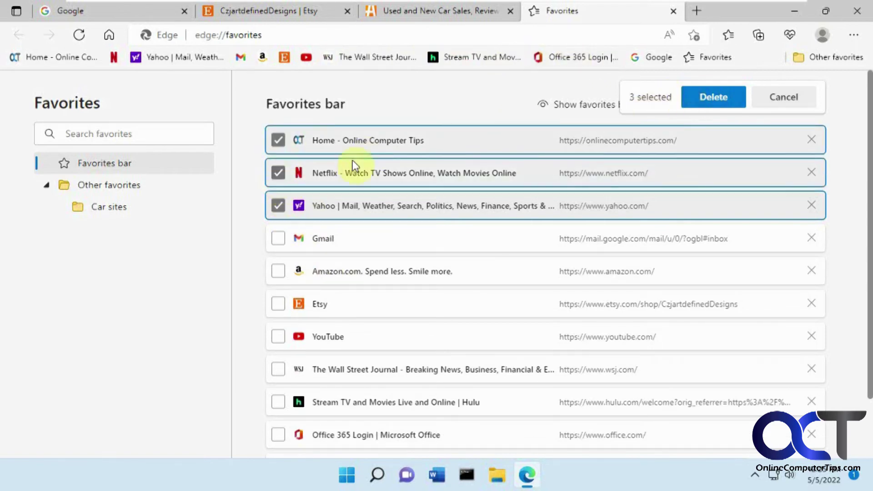
click(278, 142)
click(278, 174)
click(278, 205)
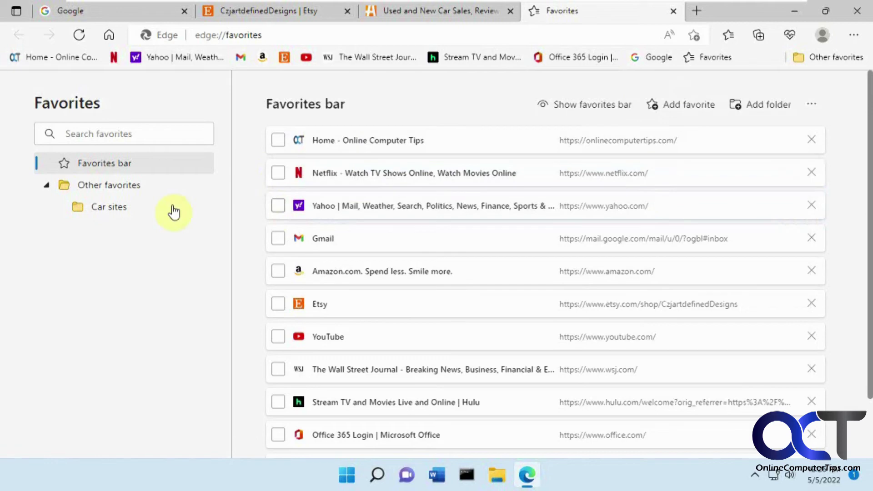
- Browse Other favorites and its Car sites folder, checking their context menus
click(135, 194)
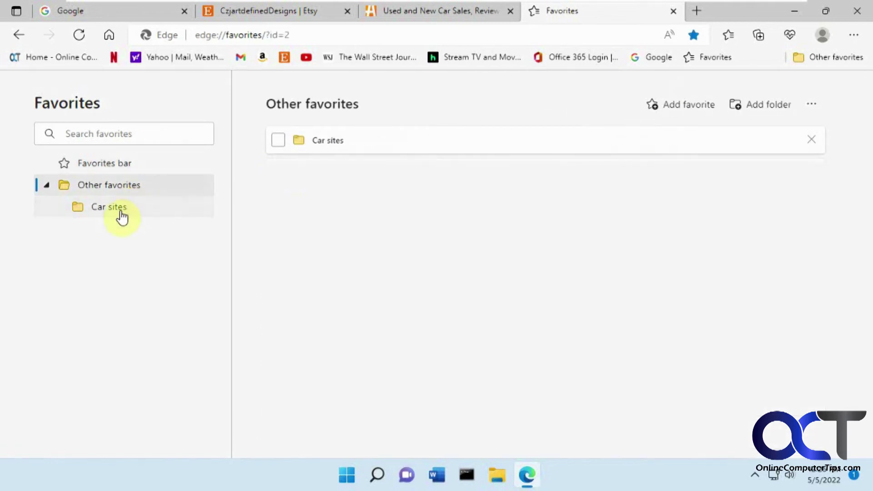
click(121, 216)
right_click(122, 217)
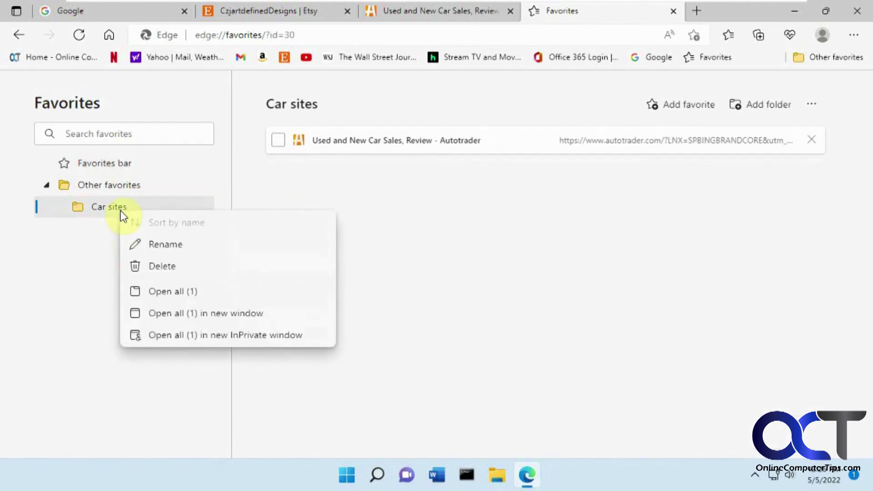
right_click(112, 191)
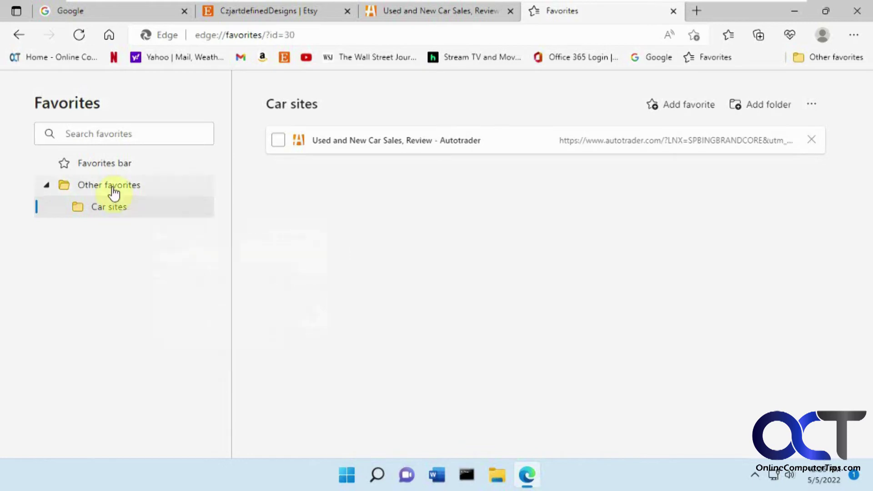
right_click(115, 193)
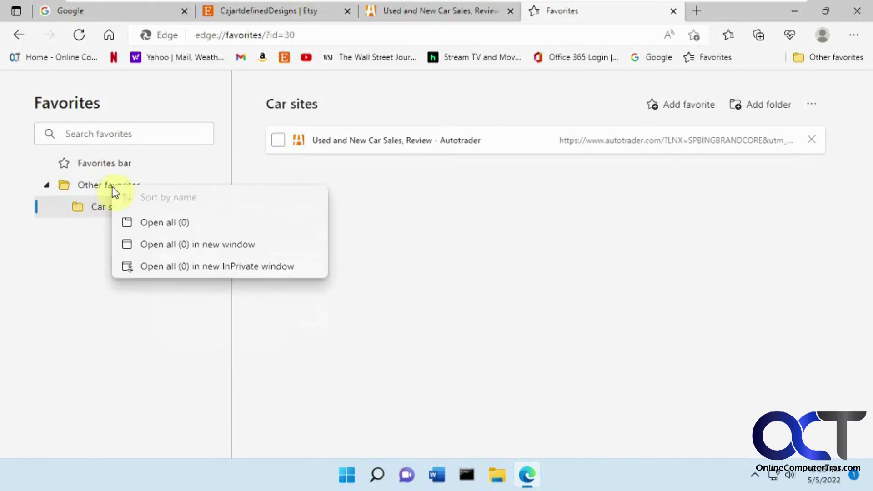
right_click(404, 197)
right_click(405, 197)
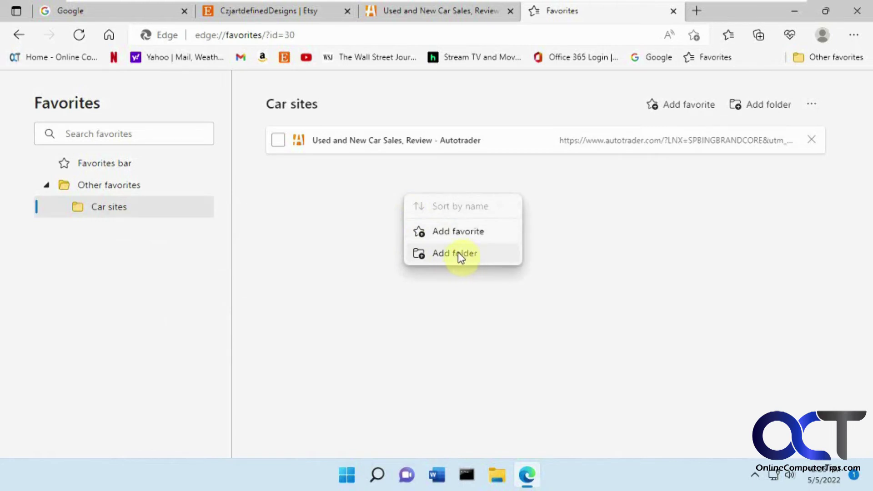
click(131, 191)
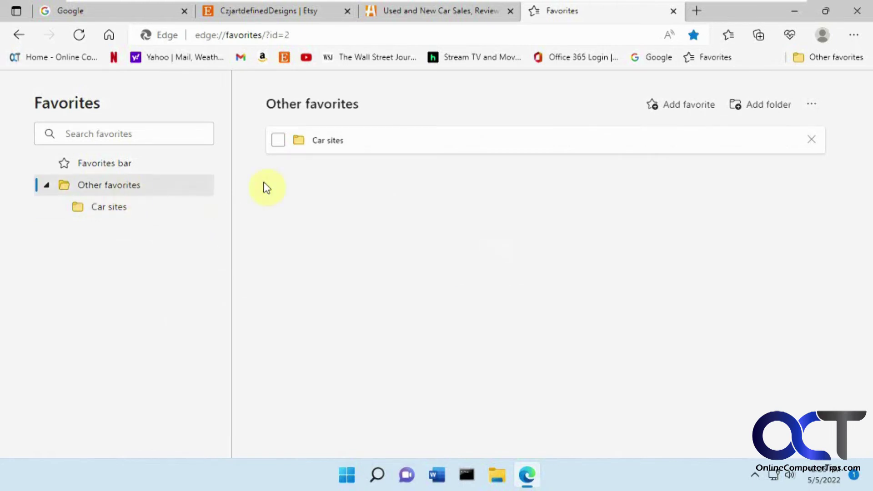
- Create a 'Boat sites' folder in Other favorites and confirm it in the bar's dropdown
right_click(331, 182)
click(386, 238)
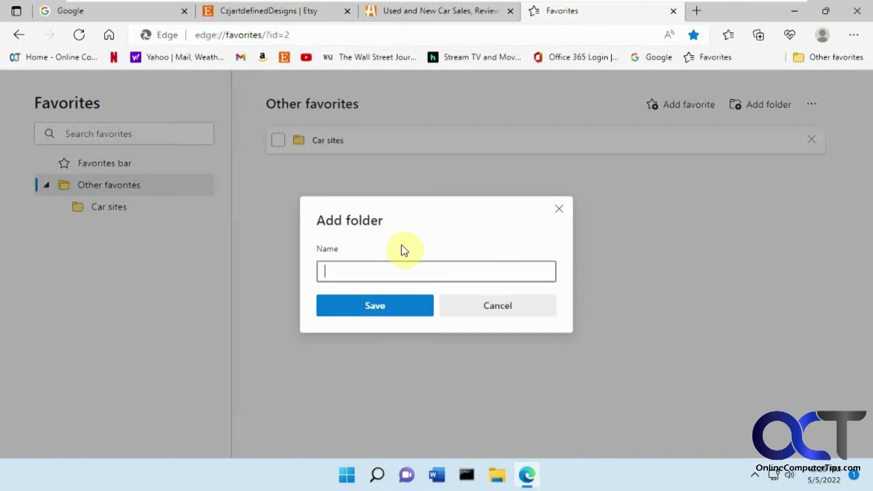
text(Boat sites)
key(Return)
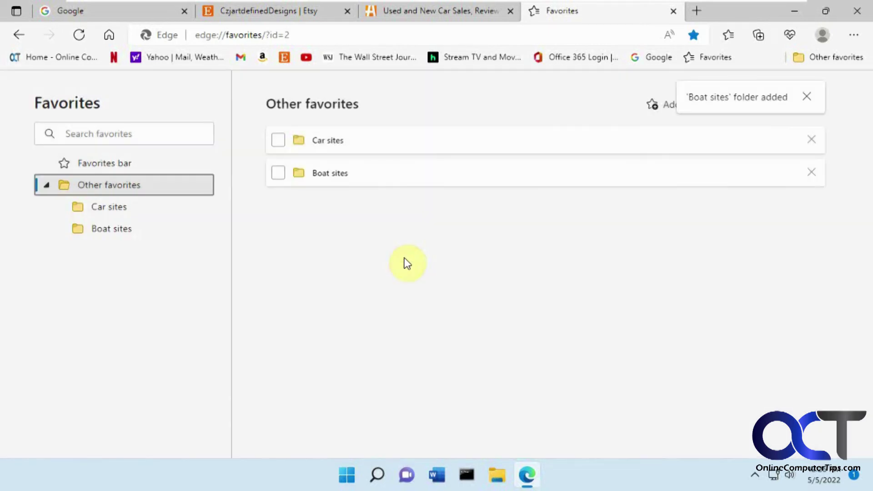
click(826, 60)
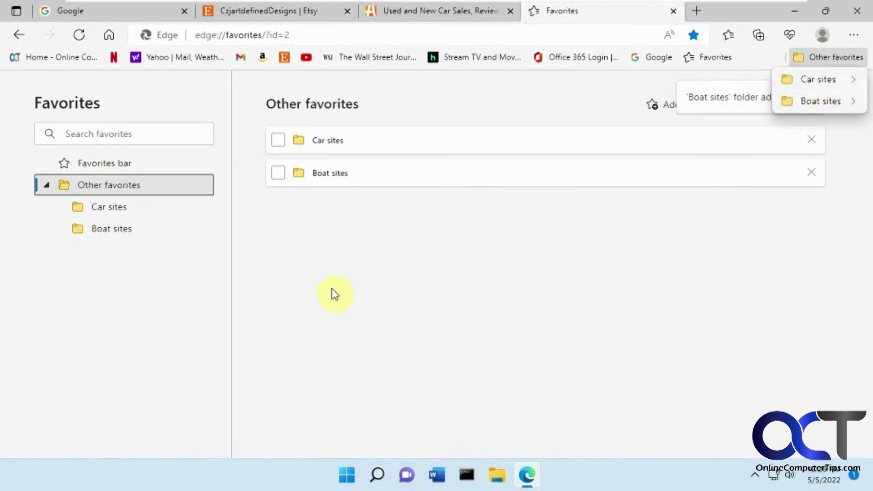
click(375, 253)
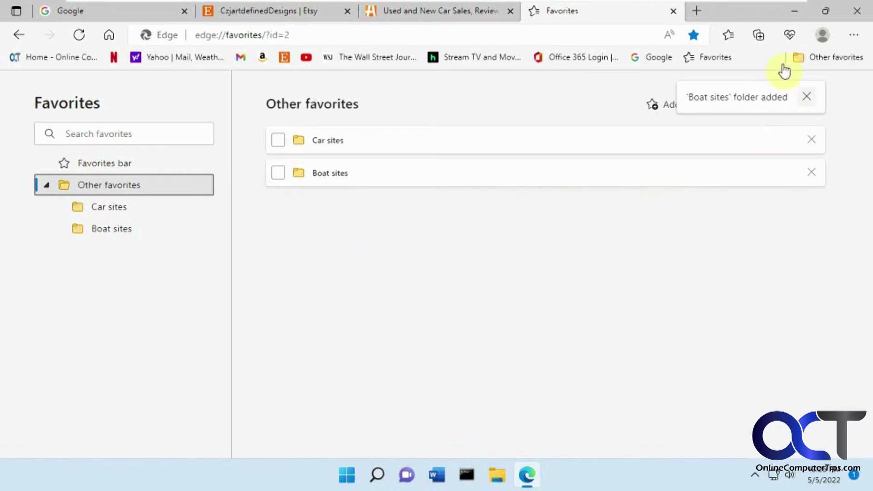
click(809, 98)
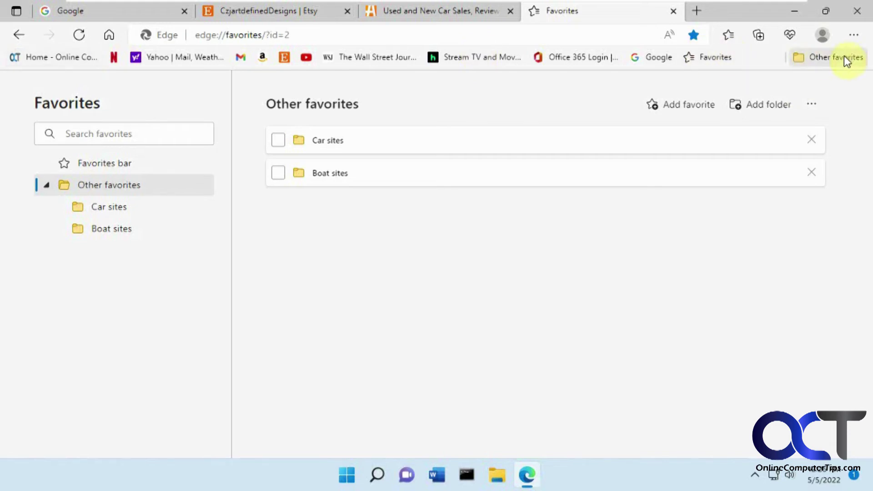
- Check the favorites panel's More options, then open Other favorites showing Car sites and Boat sites
click(854, 35)
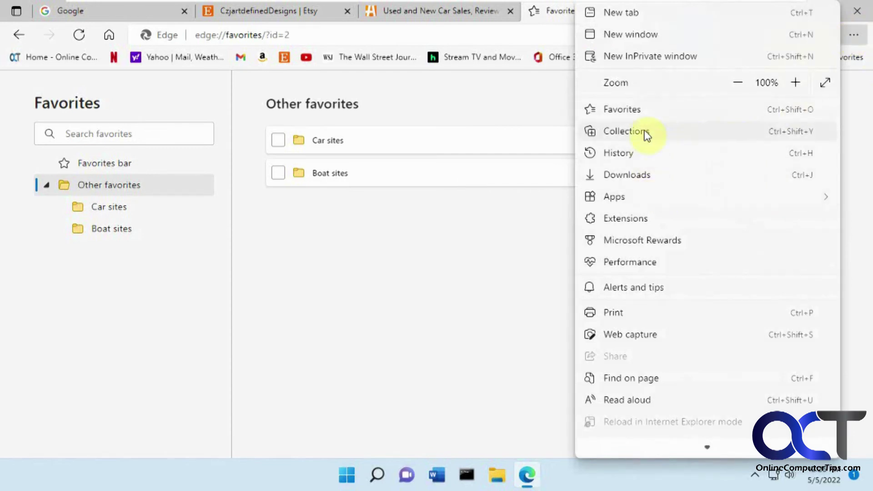
click(646, 111)
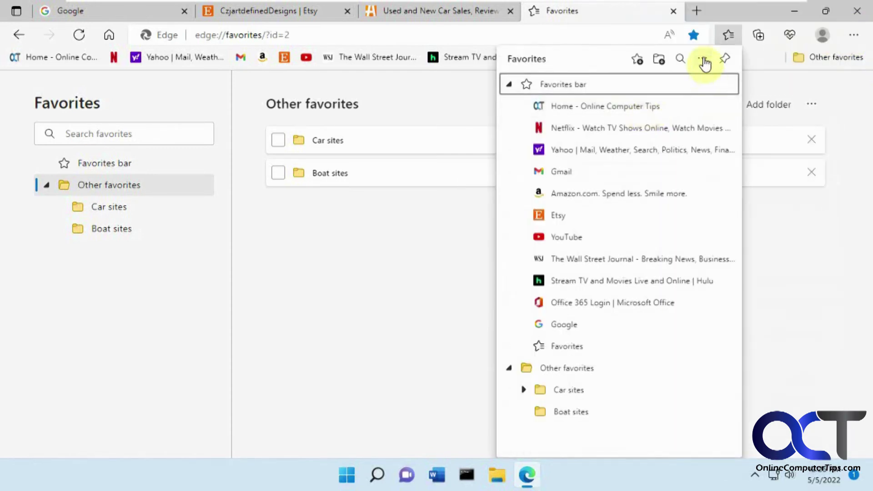
click(703, 60)
mouse_move(616, 223)
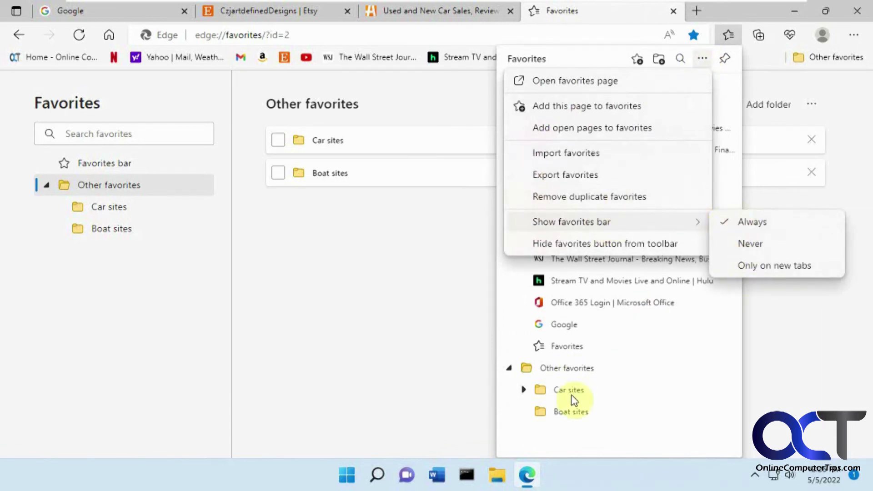
click(798, 369)
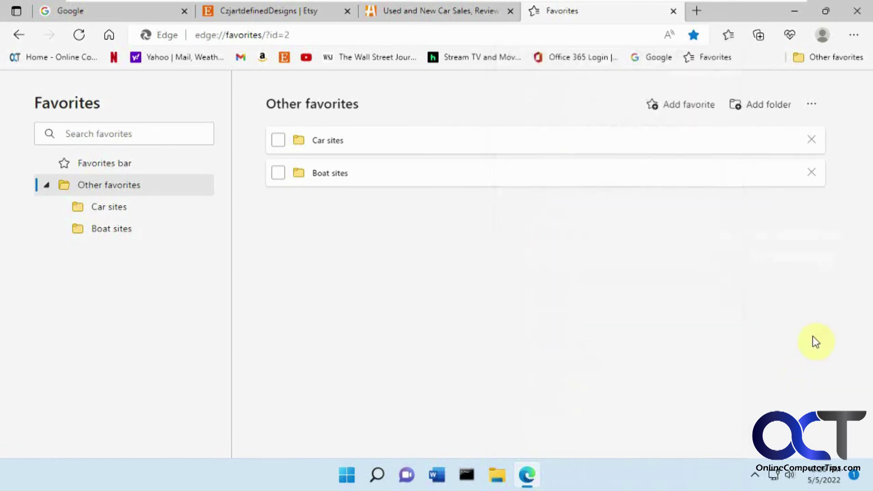
click(827, 59)
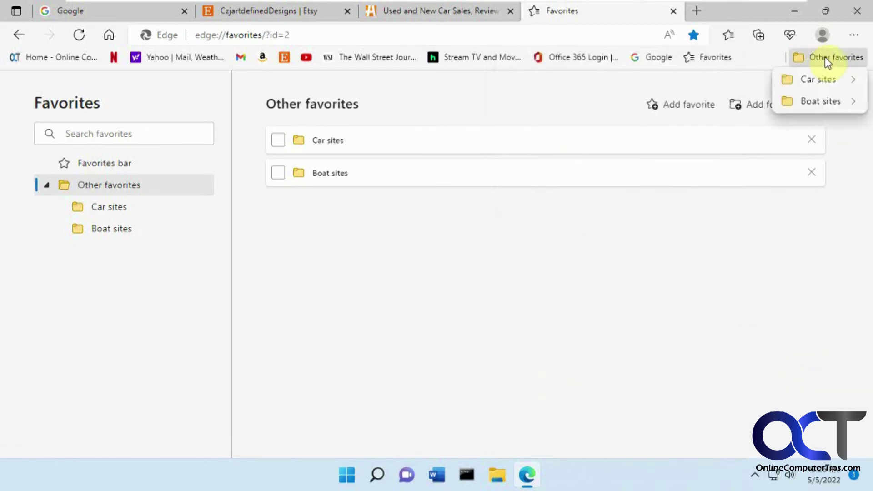
- Delete the Car sites and Boat sites folders from Other favorites
right_click(819, 81)
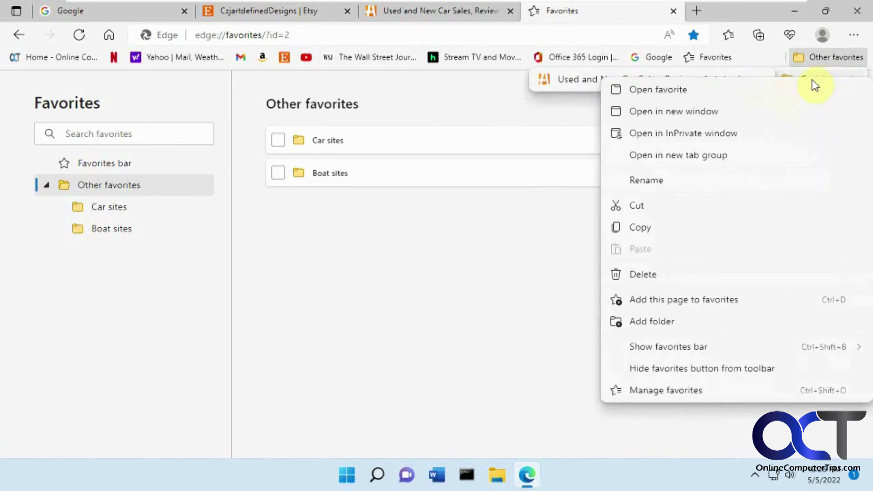
click(664, 276)
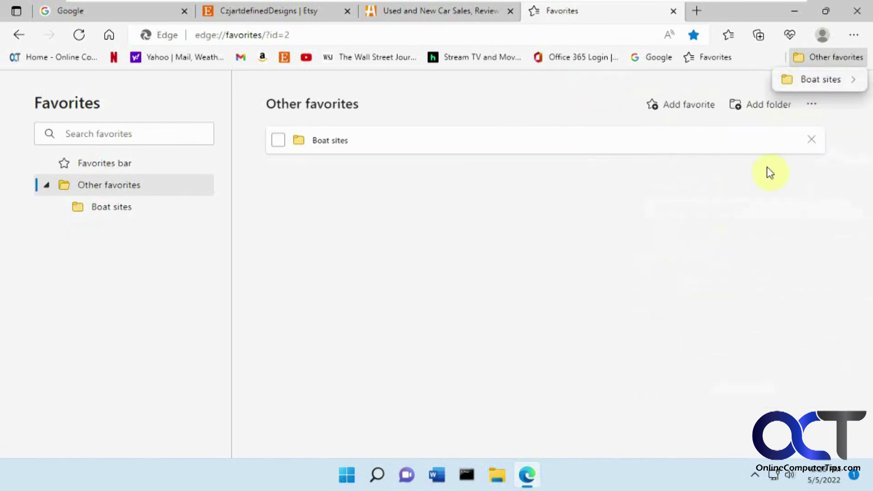
right_click(807, 81)
click(679, 279)
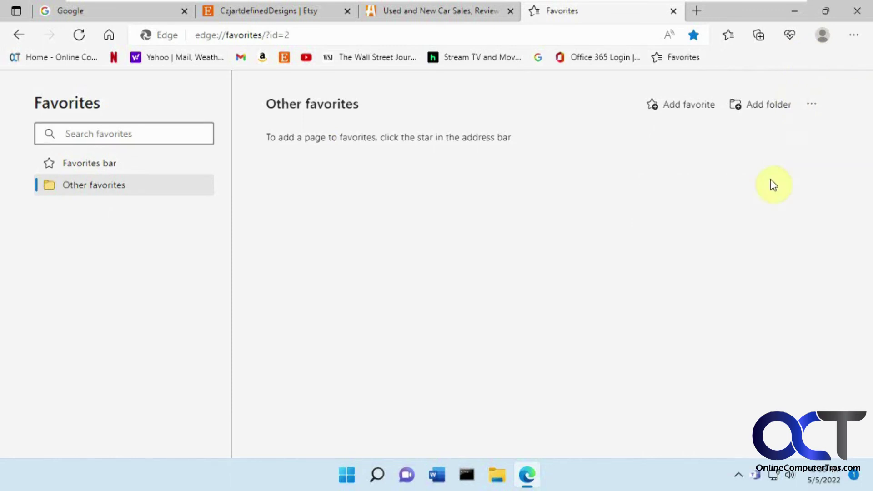
click(854, 37)
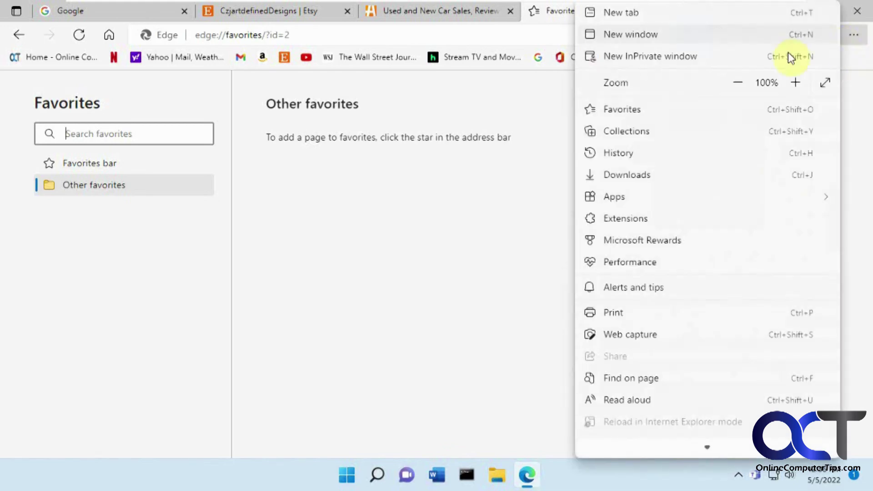
click(664, 109)
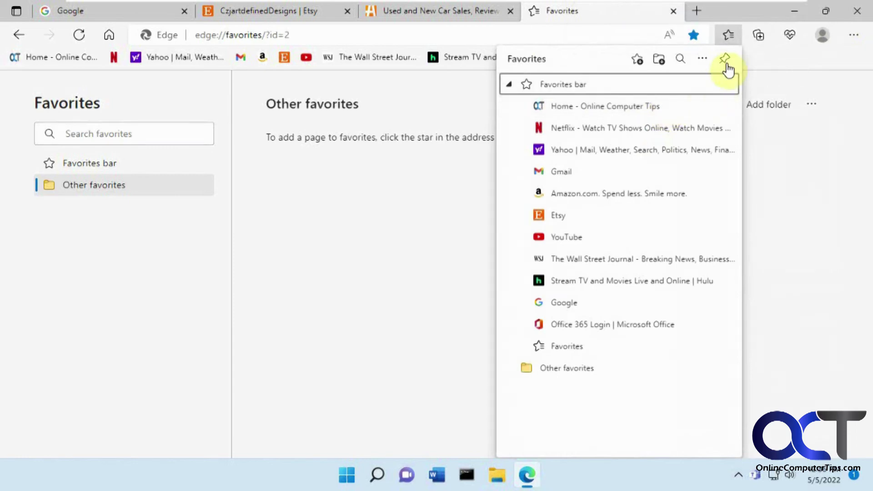
click(726, 61)
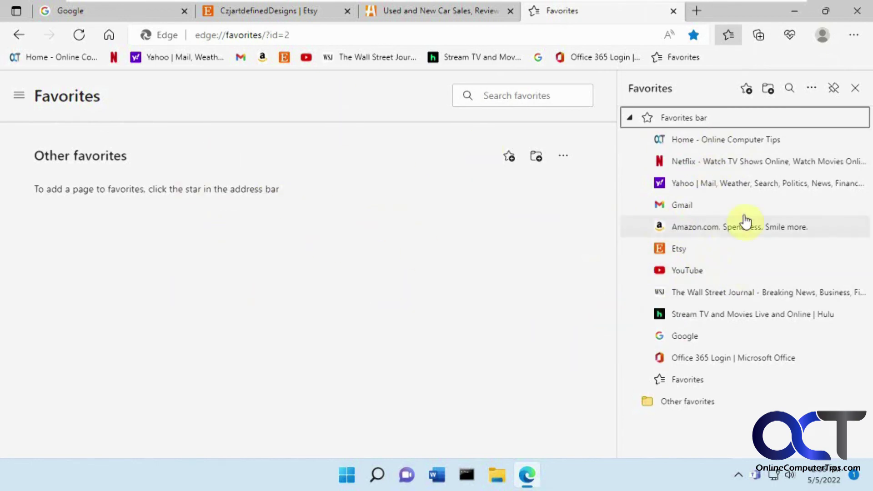
click(834, 89)
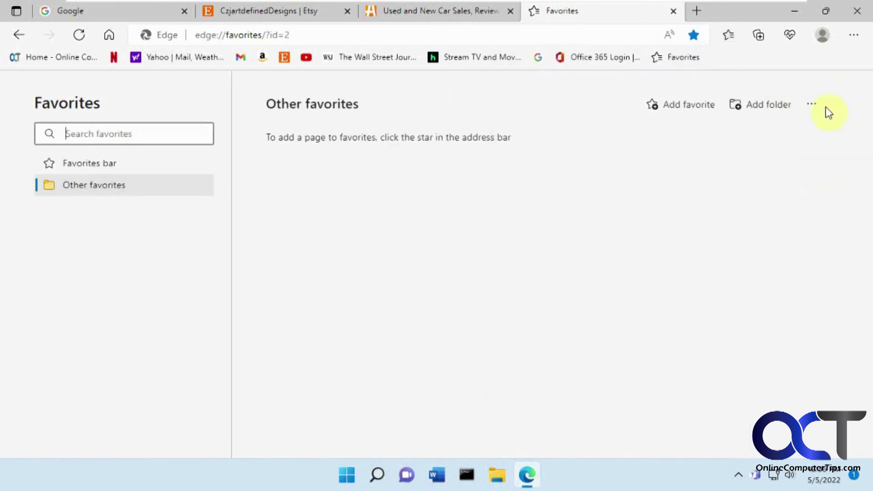
click(855, 36)
click(390, 294)
- Bookmark the Autotrader page in the Favorites bar folder, named 'Autotrader'
click(438, 12)
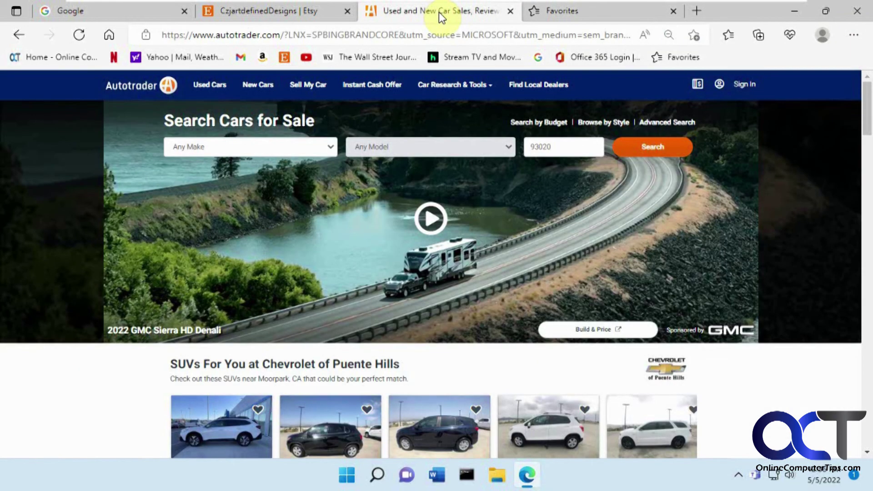
click(694, 35)
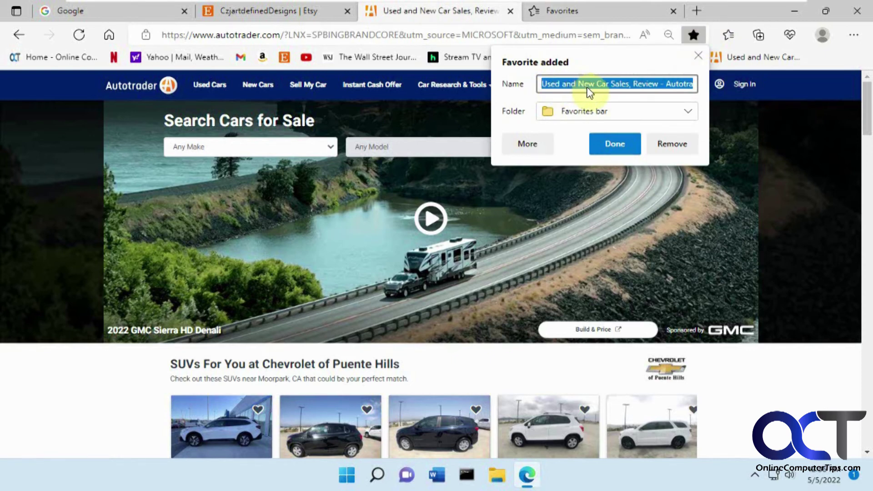
text(Autotrader)
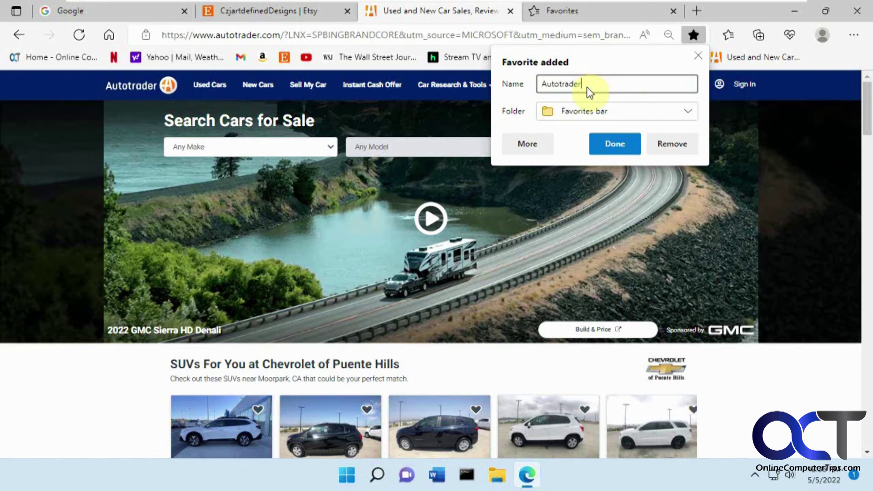
click(608, 143)
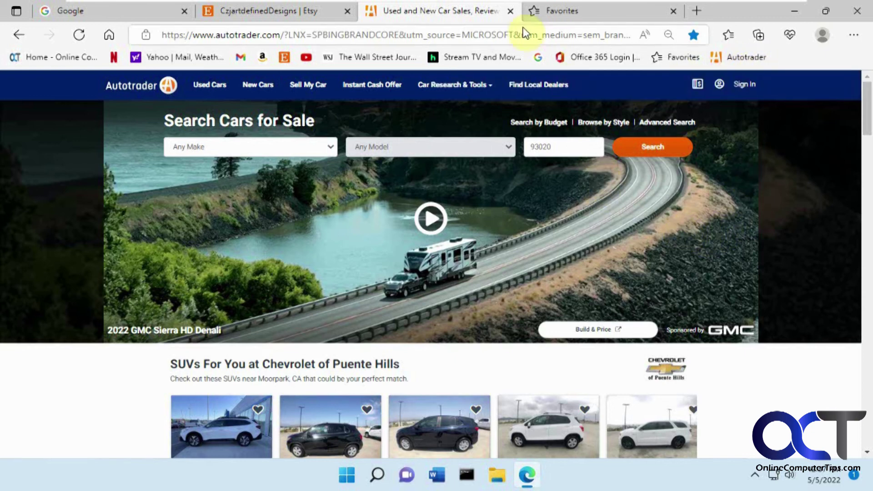
- Close the Autotrader tab and set the Google favorite to show its icon only
click(511, 11)
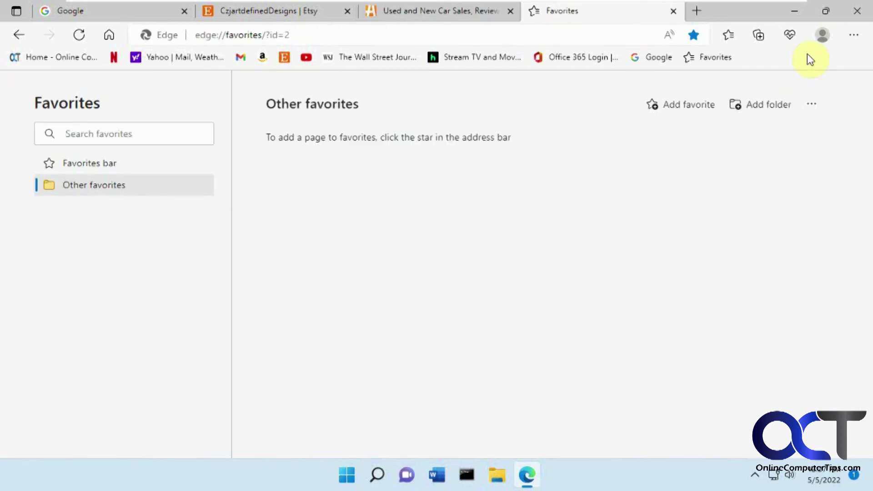
right_click(658, 63)
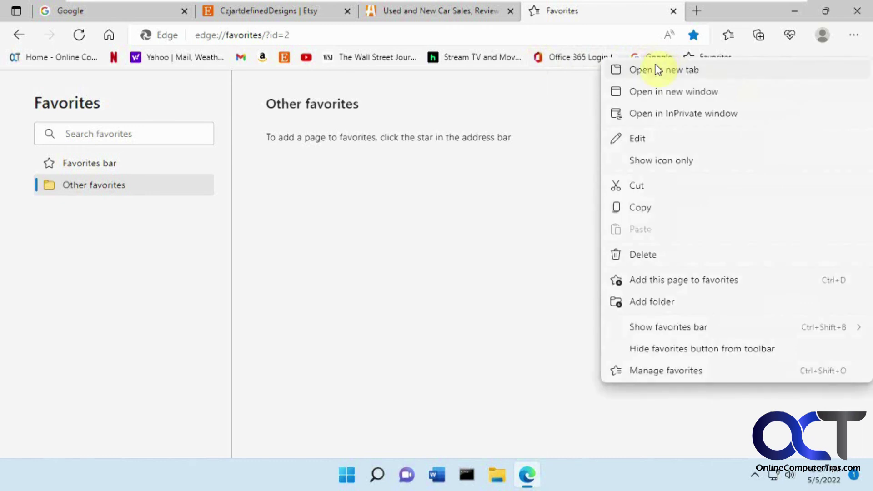
click(646, 160)
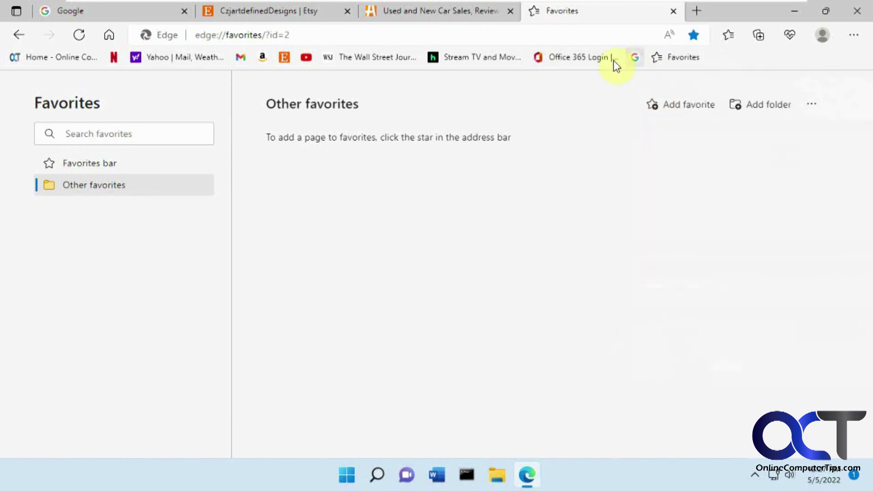
- Move the Google favorite just before Office 365 Login on the favorites bar
drag(636, 58, 511, 59)
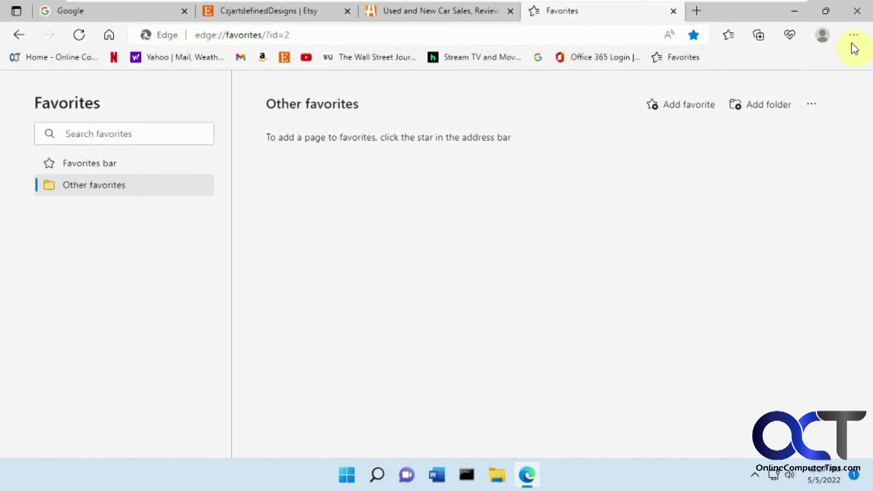
click(854, 35)
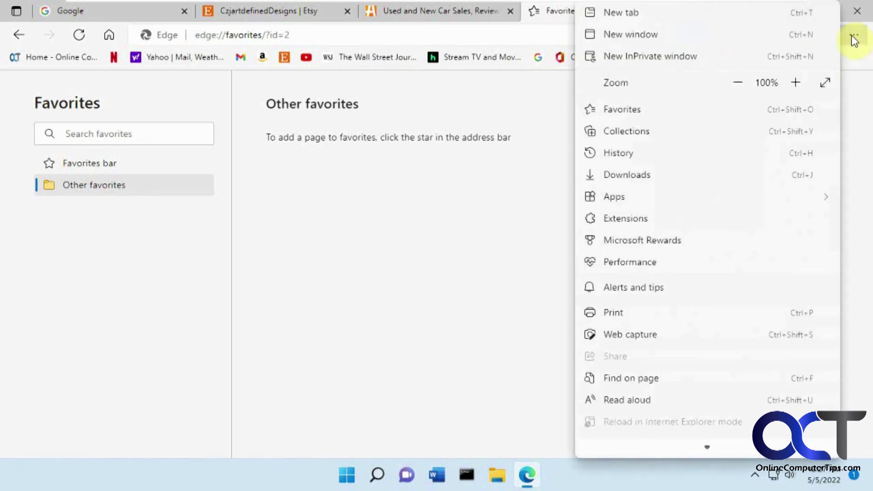
click(858, 61)
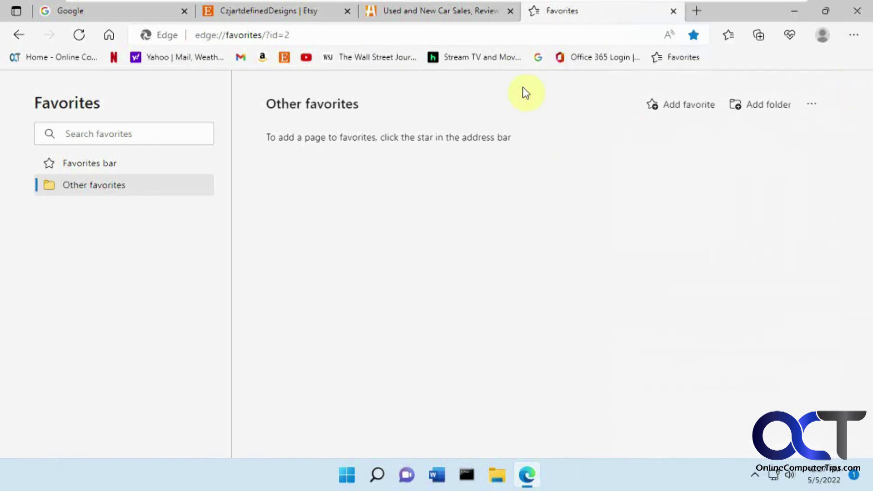